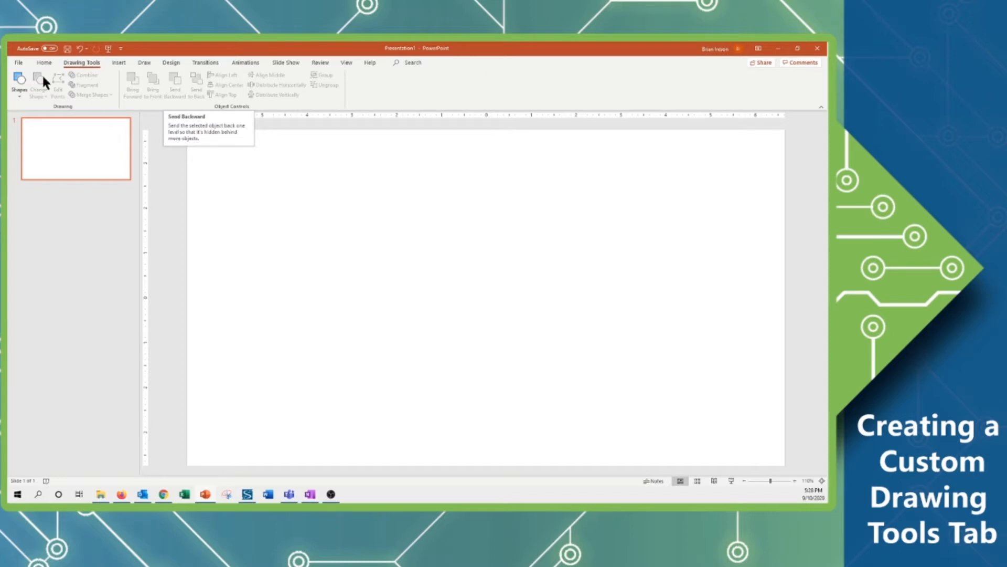
Draw a rectangle about 2.73" high and 2.57" wide in the upper-left area of the blank slide
{"action": "left_click", "coordinate": [19, 83]}
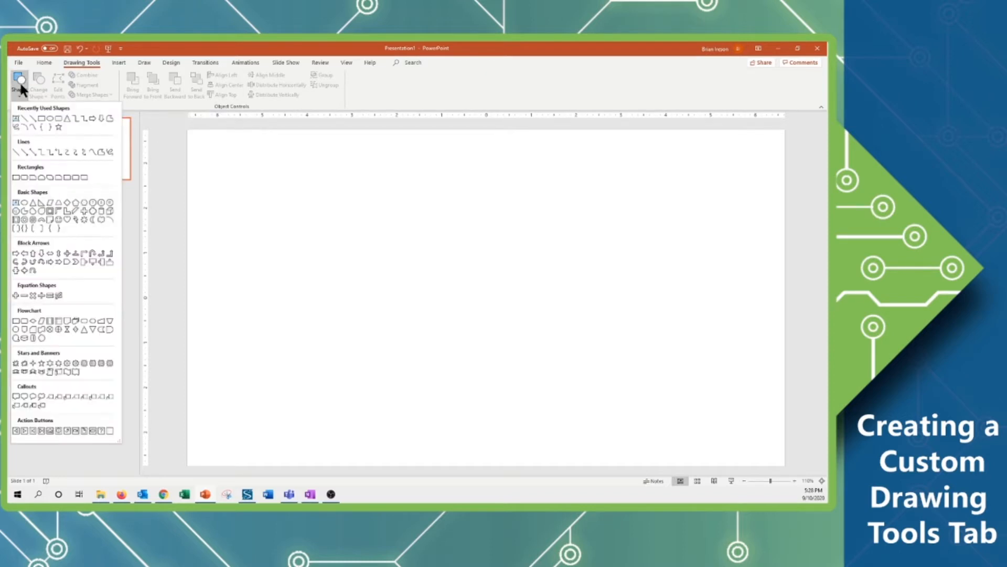
{"action": "left_click", "coordinate": [41, 118]}
{"action": "left_click_drag", "start_coordinate": [219, 168], "coordinate": [335, 292]}
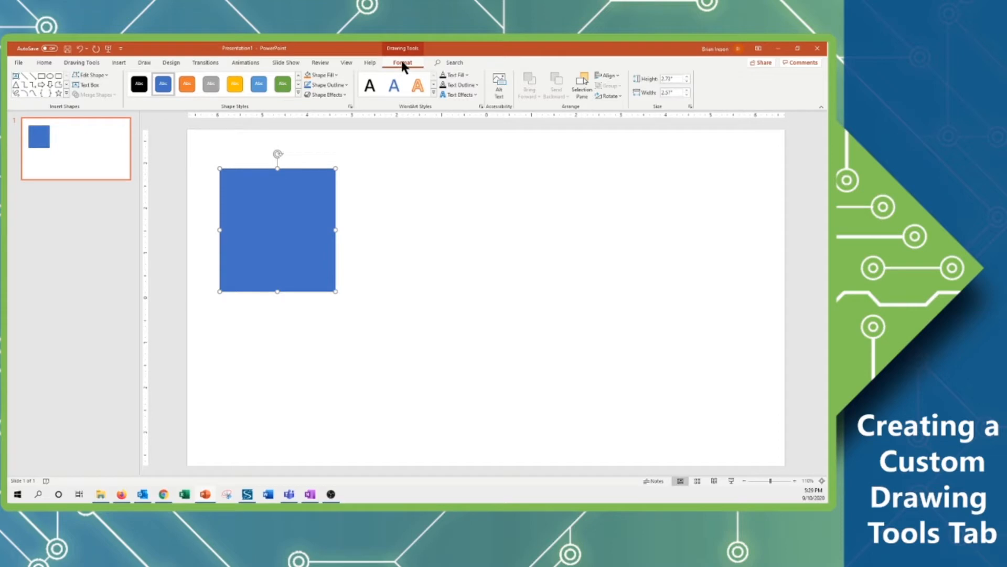
{"action": "left_click", "coordinate": [105, 76]}
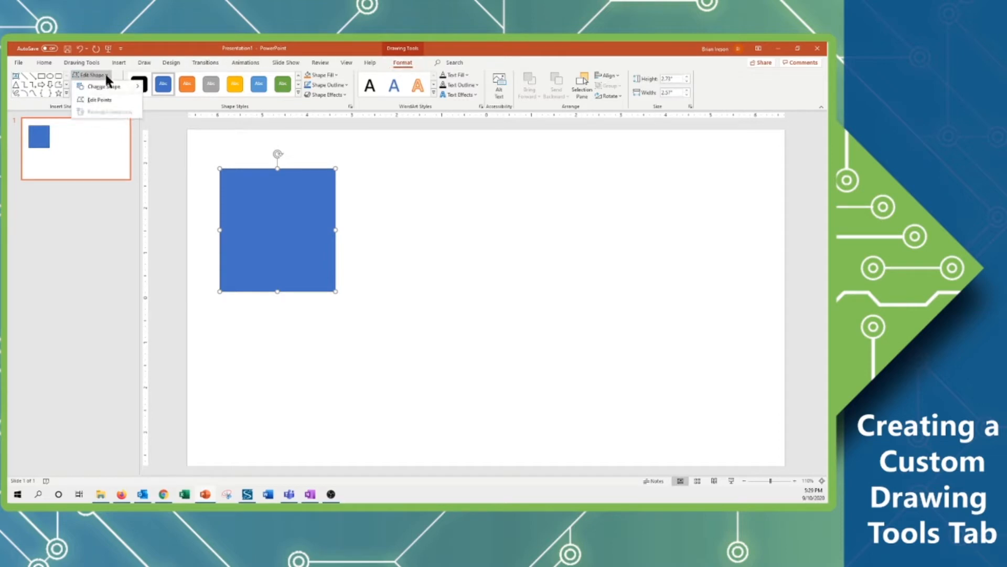
{"action": "mouse_move", "coordinate": [105, 84]}
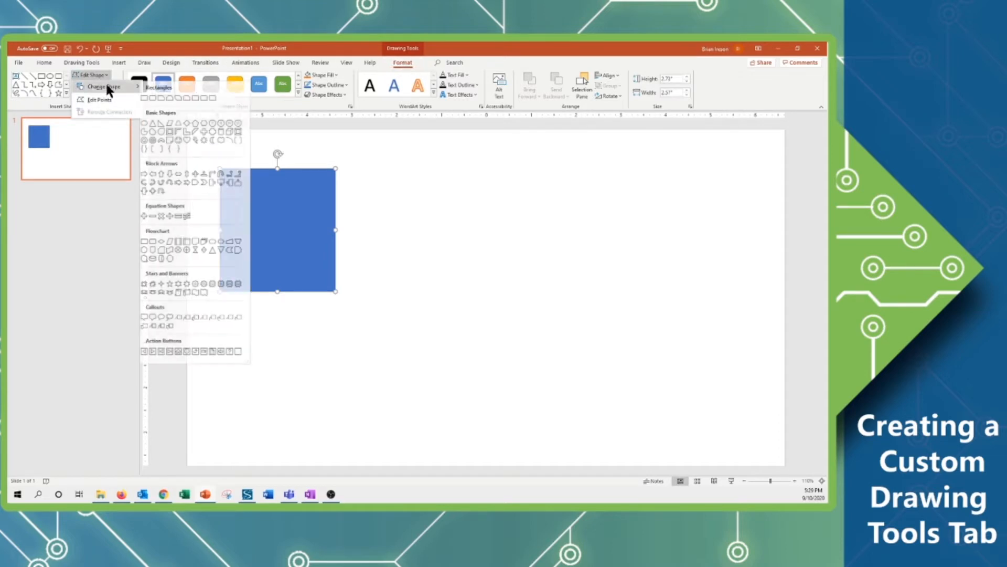
{"action": "left_click", "coordinate": [616, 75]}
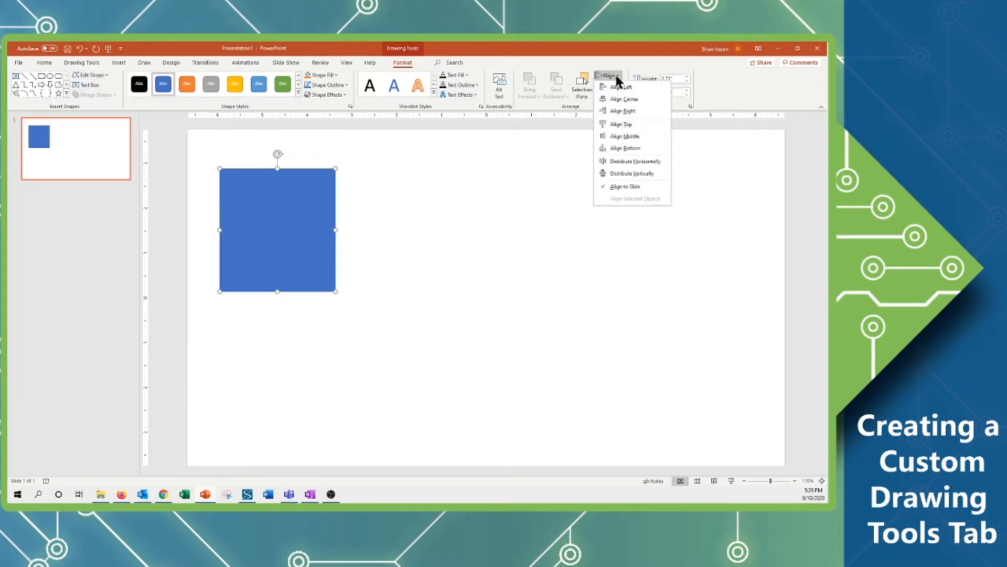
{"action": "left_click", "coordinate": [617, 77]}
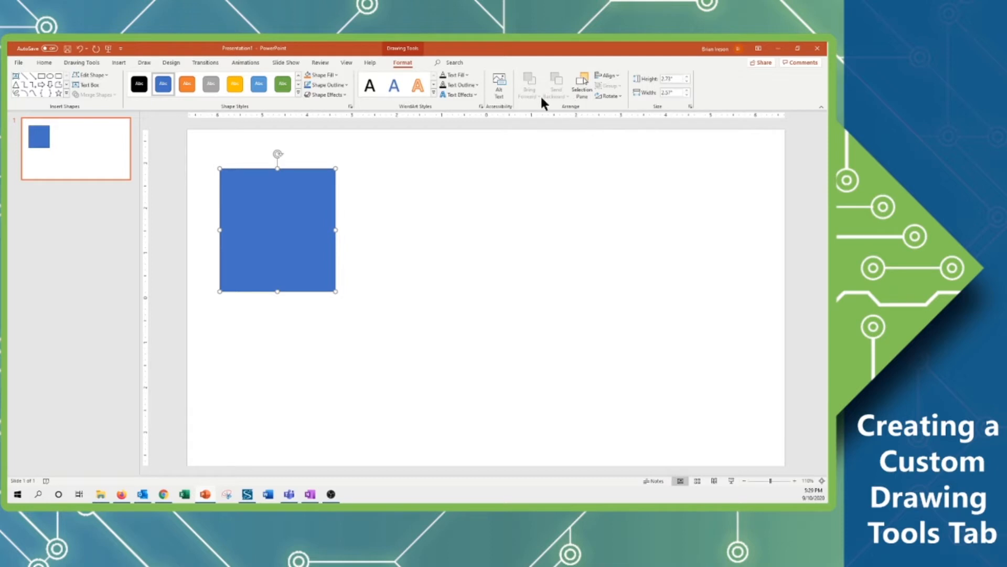
{"action": "left_click", "coordinate": [79, 63]}
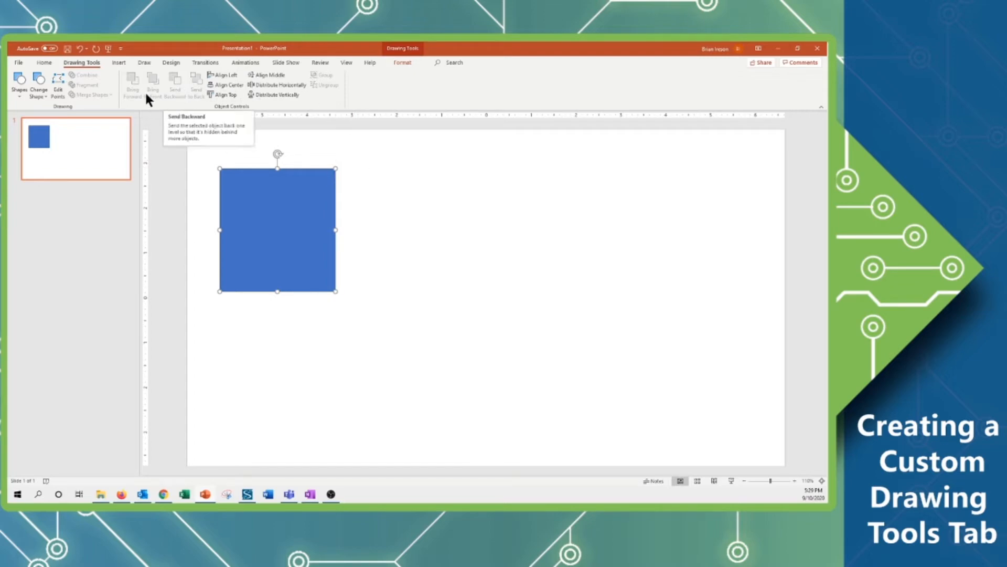
Open the ribbon customization options and hide the existing custom Drawing Tools tab
{"action": "left_click", "coordinate": [19, 63]}
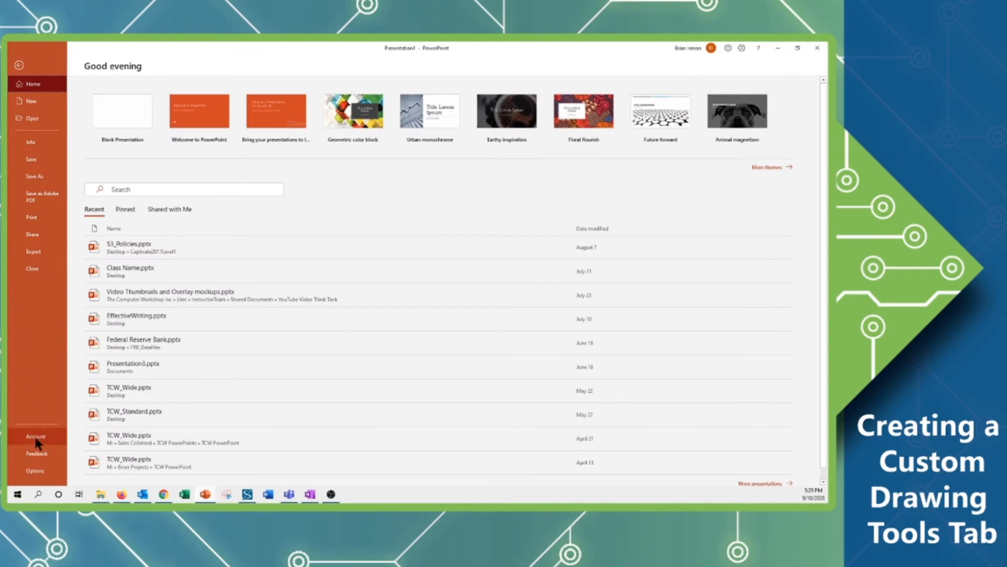
{"action": "left_click", "coordinate": [34, 471]}
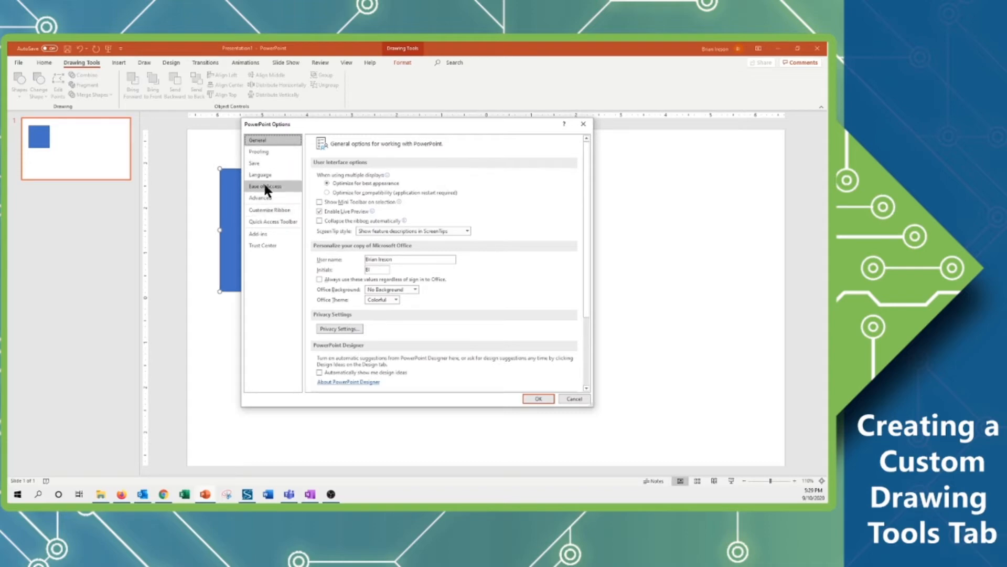
{"action": "left_click", "coordinate": [265, 210]}
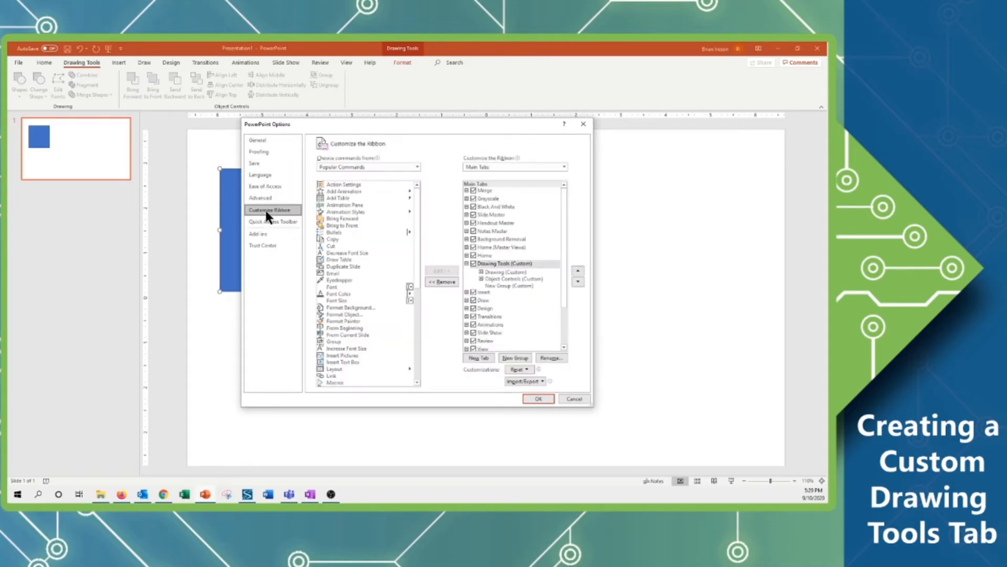
{"action": "left_click", "coordinate": [474, 263]}
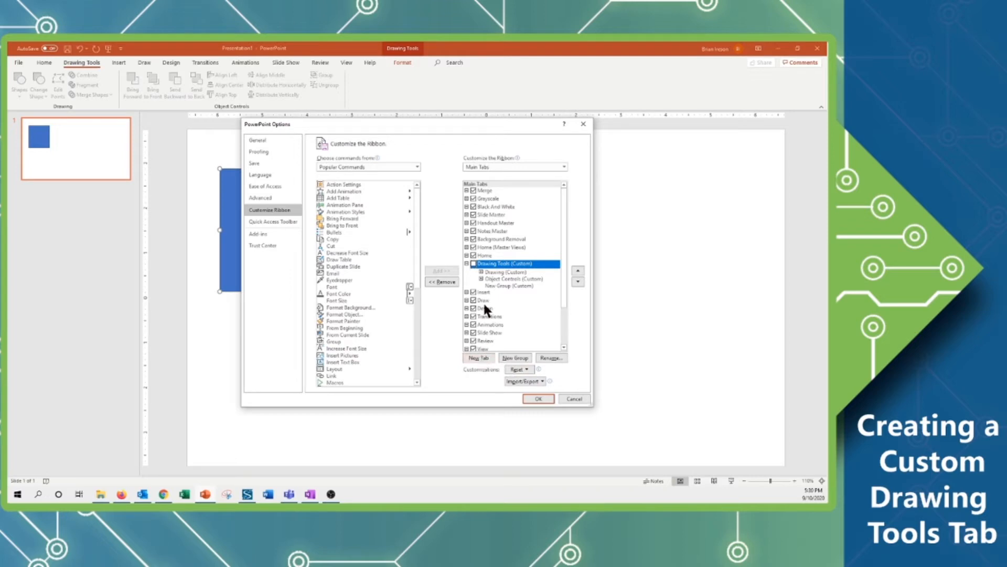
Add a new custom ribbon tab after the Drawing Tools tab and name it "new Drawing"
{"action": "left_click", "coordinate": [480, 356]}
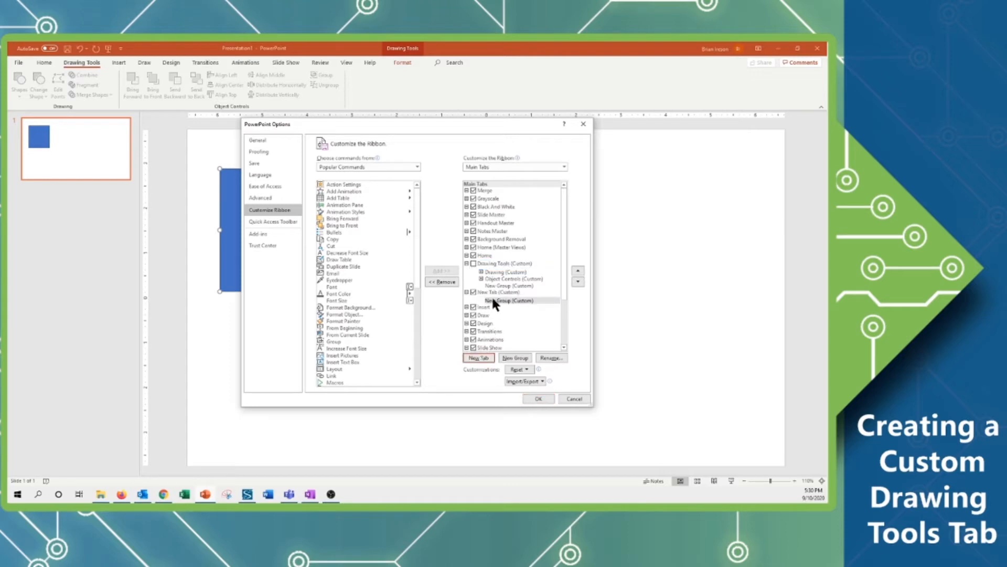
{"action": "left_click", "coordinate": [492, 292]}
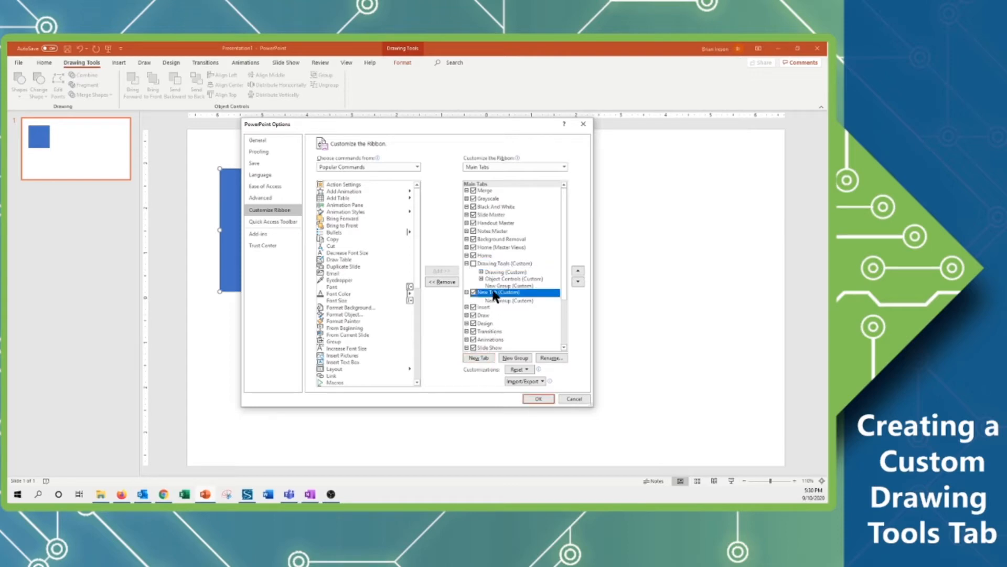
{"action": "right_click", "coordinate": [493, 294]}
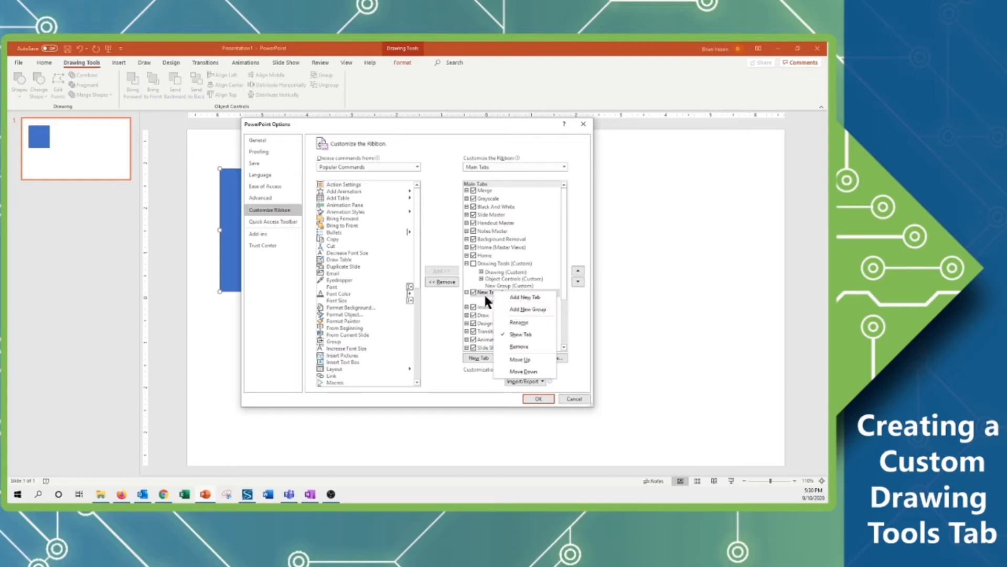
{"action": "left_click", "coordinate": [519, 322]}
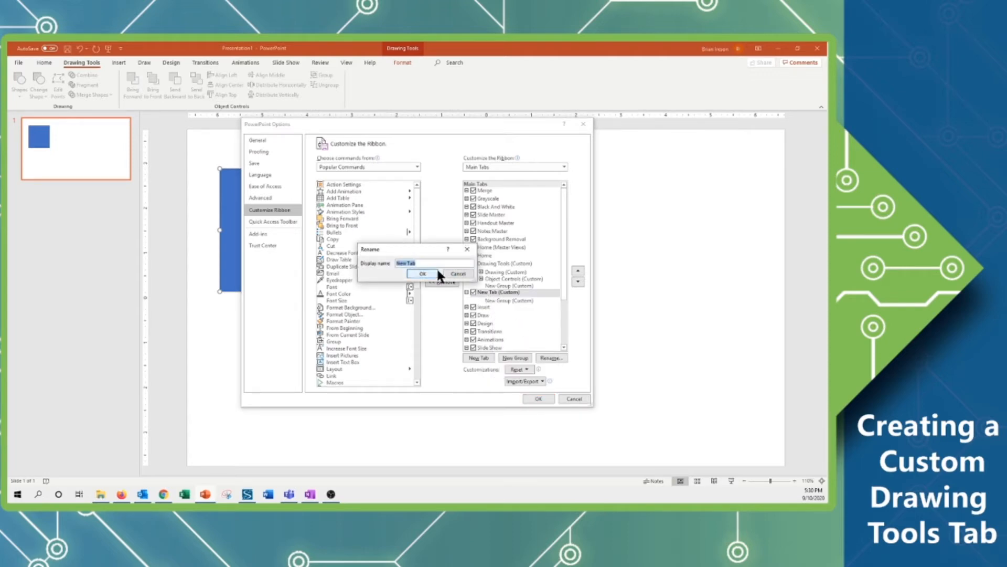
{"action": "type", "text": "new Drawing"}
{"action": "left_click", "coordinate": [415, 270]}
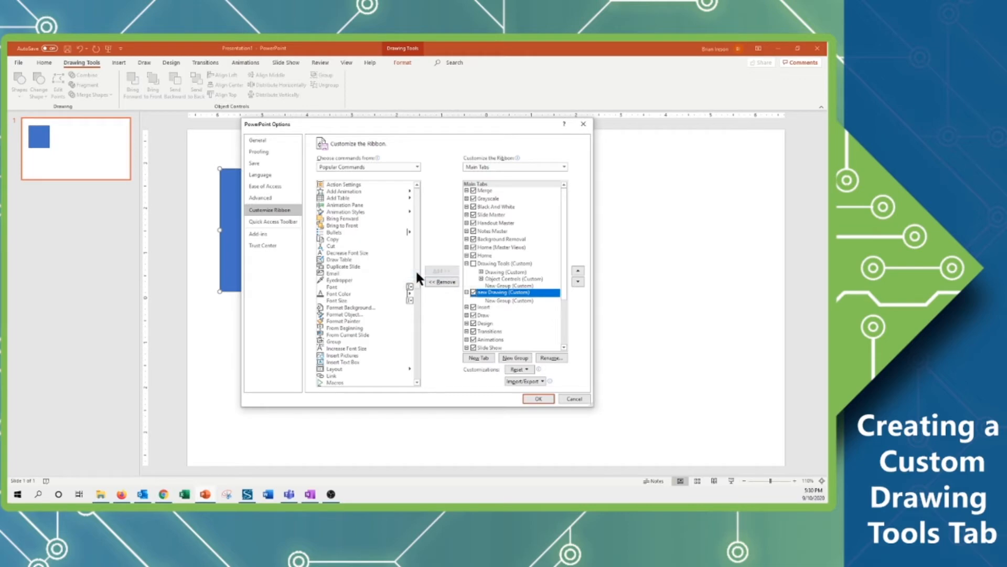
Add two more groups to the new Drawing tab
{"action": "left_click", "coordinate": [502, 301]}
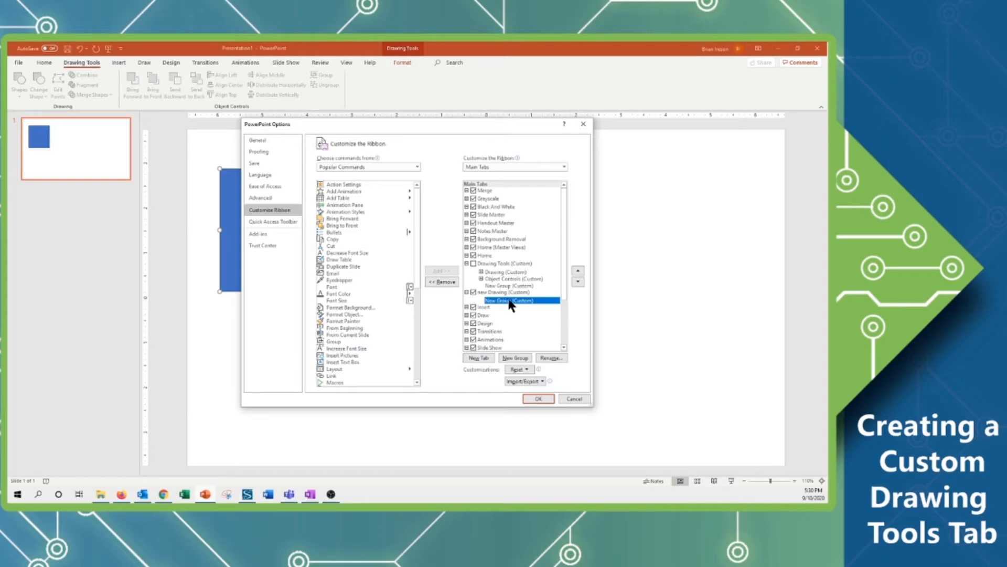
{"action": "right_click", "coordinate": [509, 304]}
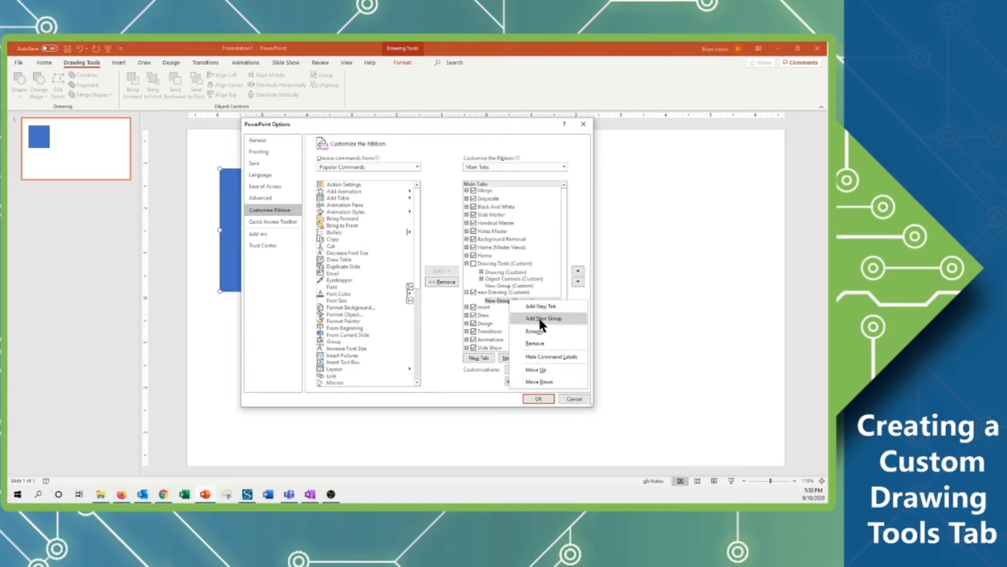
{"action": "left_click", "coordinate": [538, 316]}
{"action": "right_click", "coordinate": [509, 300]}
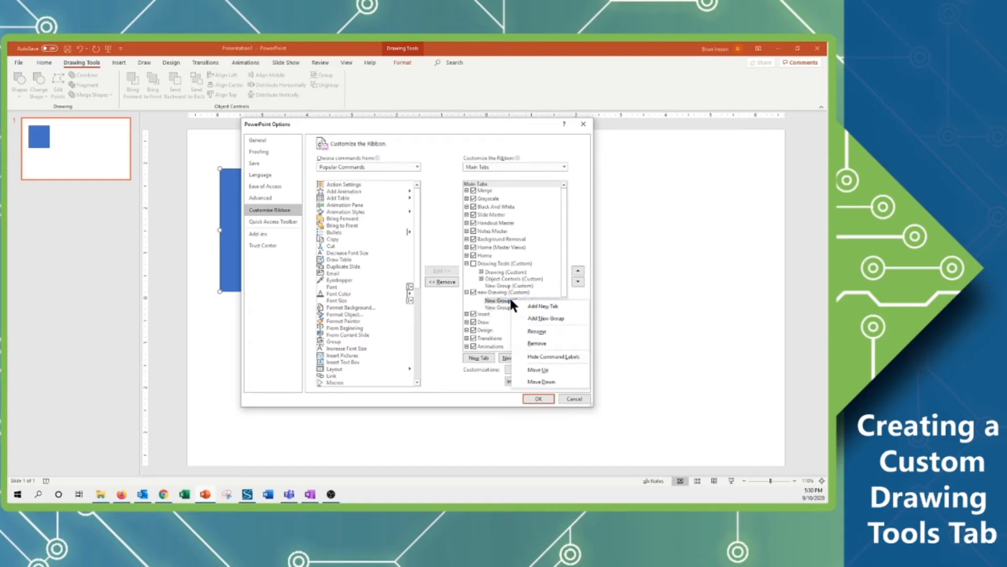
{"action": "left_click", "coordinate": [548, 319]}
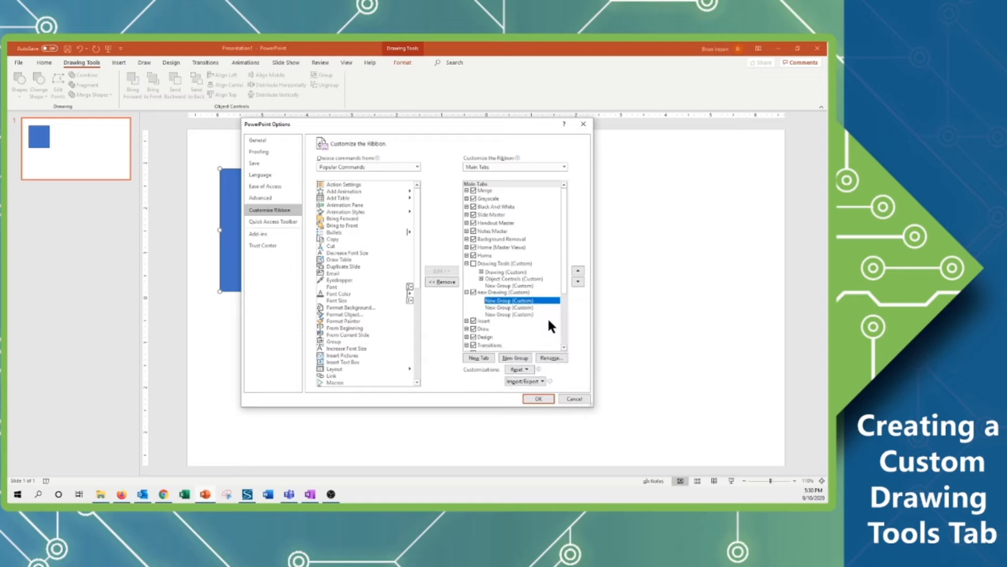
Rename the first group of the new Drawing tab as "Draw"
{"action": "right_click", "coordinate": [514, 304]}
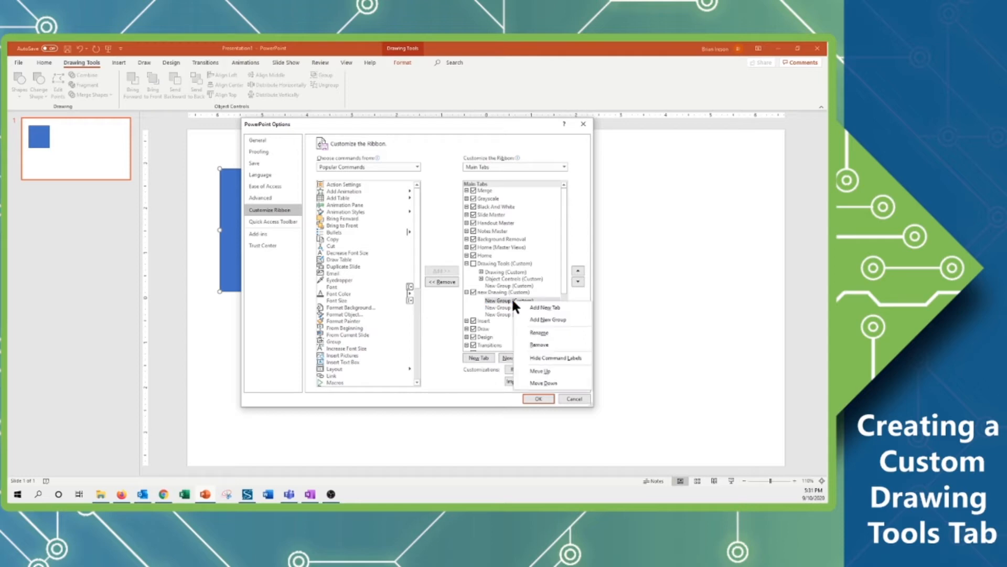
{"action": "left_click", "coordinate": [533, 332]}
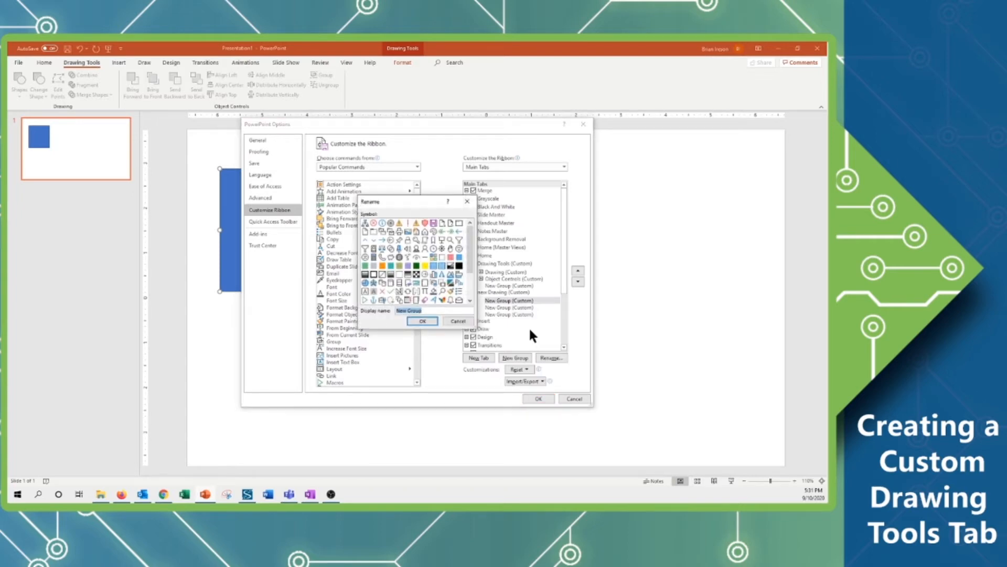
{"action": "type", "text": "Draw"}
{"action": "left_click", "coordinate": [425, 320]}
Rename the second group of the new Drawing tab as "Object Control"
{"action": "left_click", "coordinate": [508, 308]}
{"action": "right_click", "coordinate": [507, 308]}
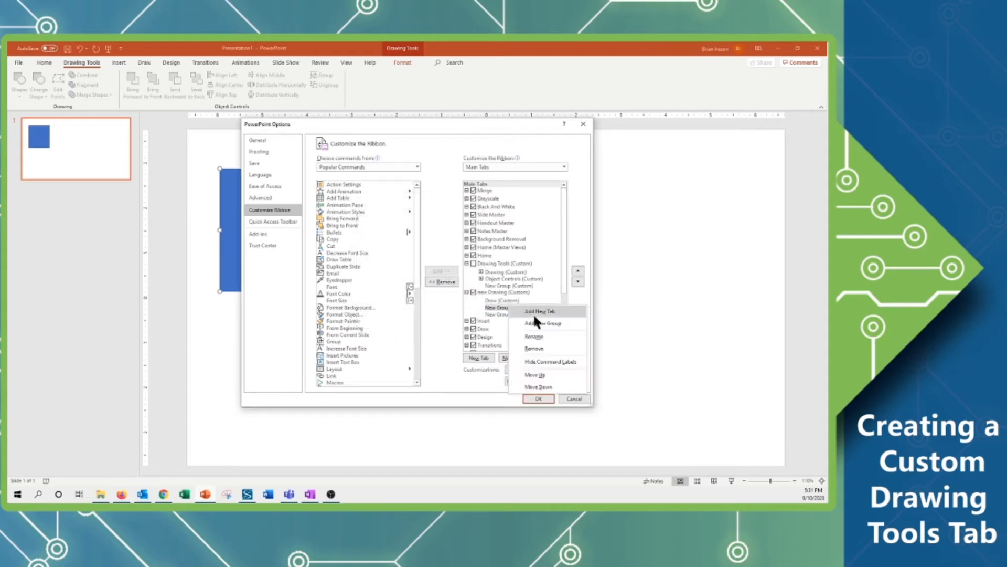
{"action": "left_click", "coordinate": [540, 332]}
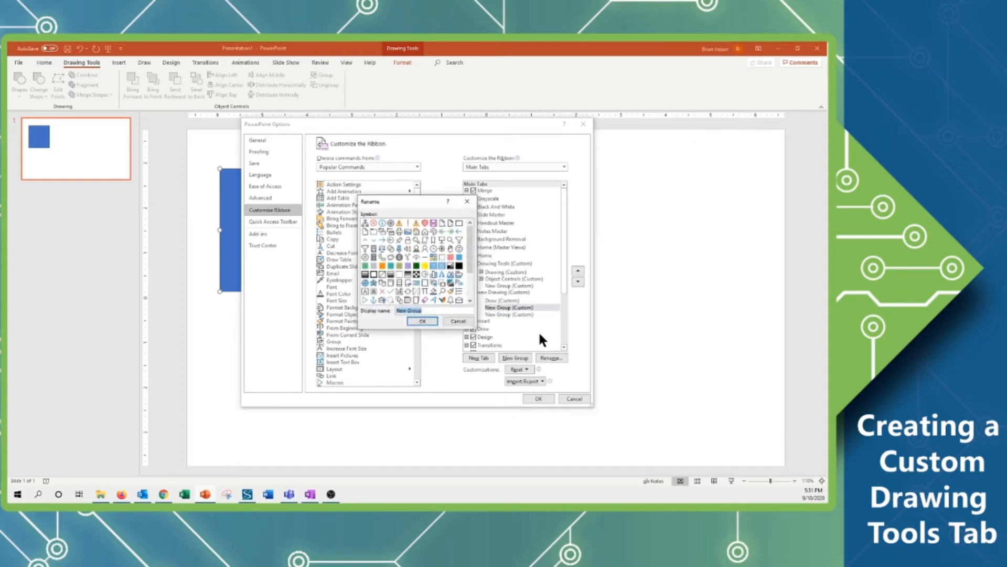
{"action": "type", "text": "Object Control"}
{"action": "left_click", "coordinate": [418, 317]}
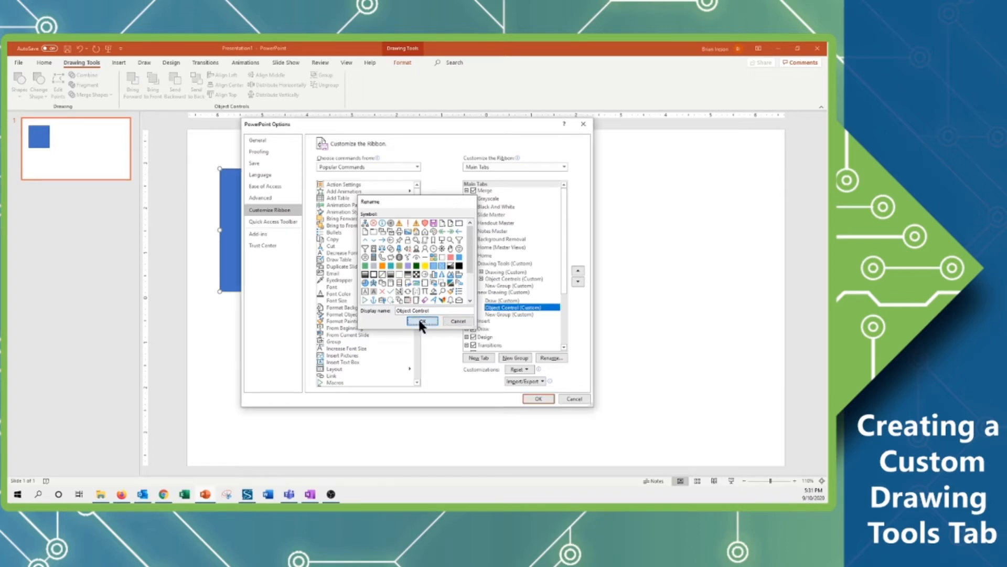
{"action": "right_click", "coordinate": [506, 314]}
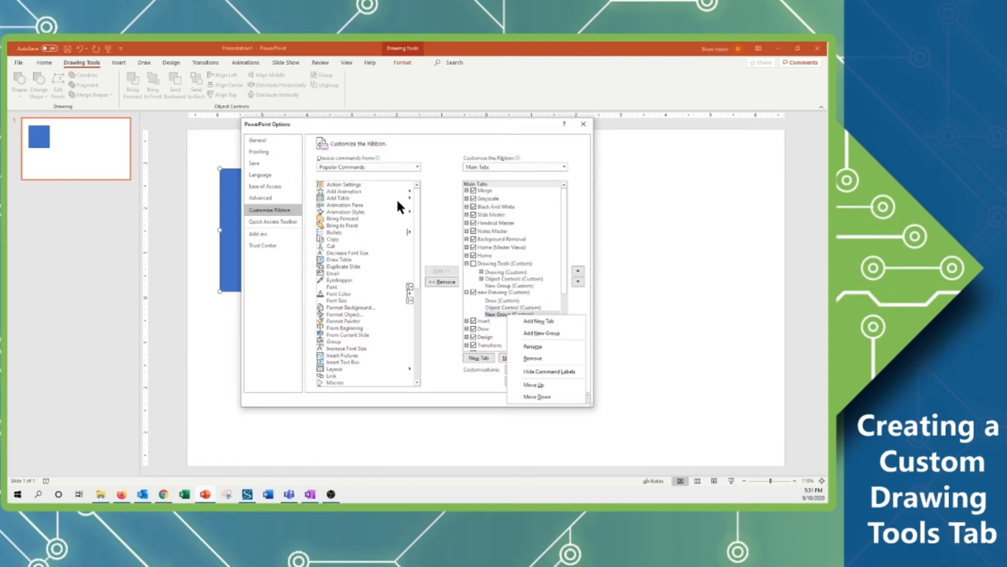
List the commands from All Tabs and add Shapes from Drawing Tools Format, Insert Shapes, to the Draw group
{"action": "left_click", "coordinate": [382, 166]}
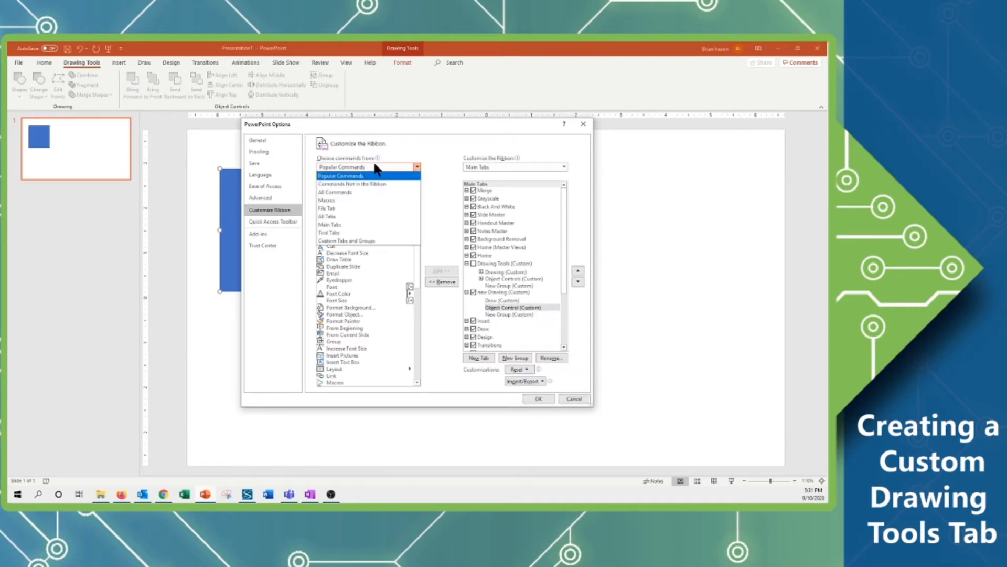
{"action": "left_click", "coordinate": [329, 217]}
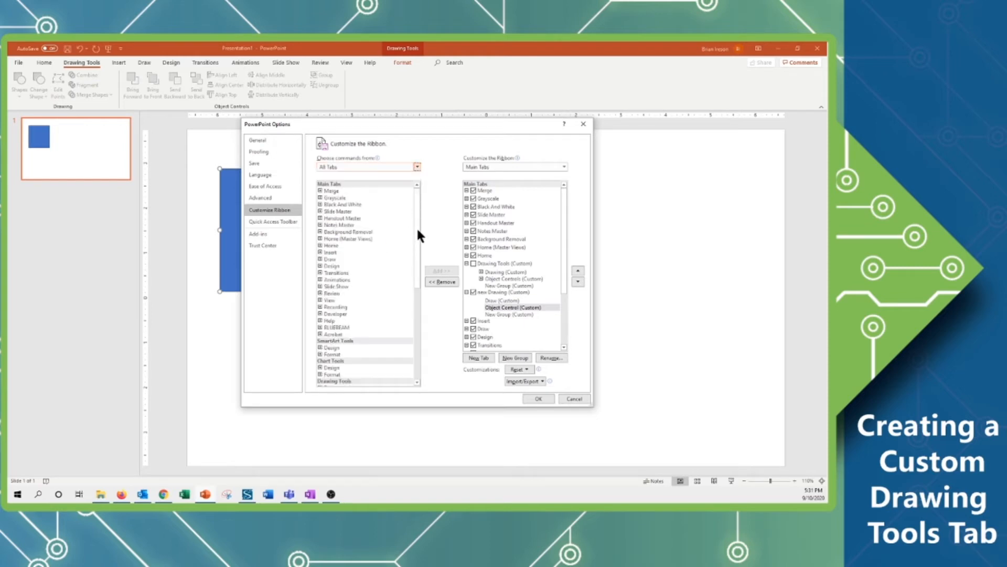
{"action": "mouse_move", "coordinate": [418, 230]}
{"action": "left_mouse_down"}
{"action": "mouse_move", "coordinate": [420, 291]}
{"action": "mouse_move", "coordinate": [408, 300]}
{"action": "left_mouse_up"}
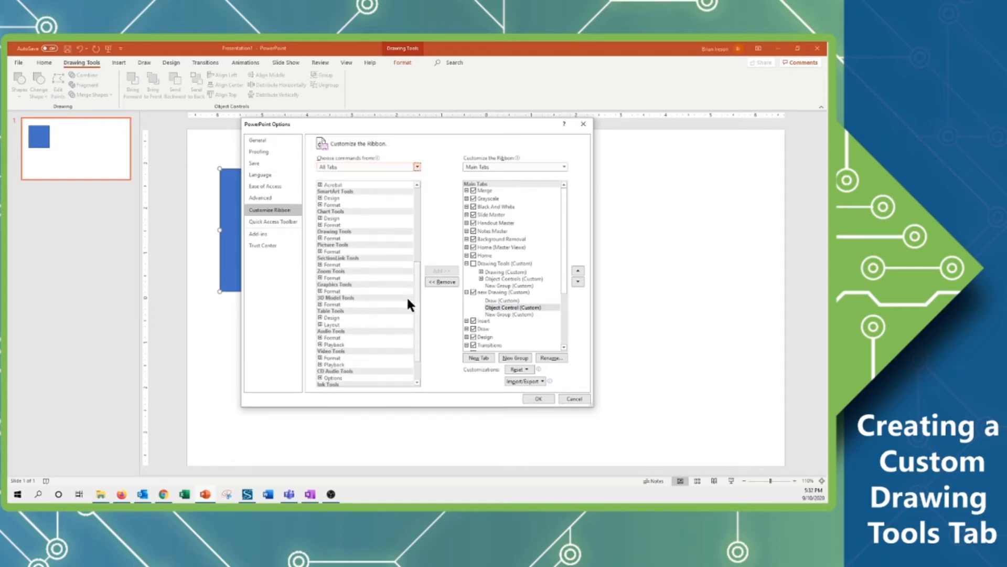
{"action": "left_click", "coordinate": [320, 239]}
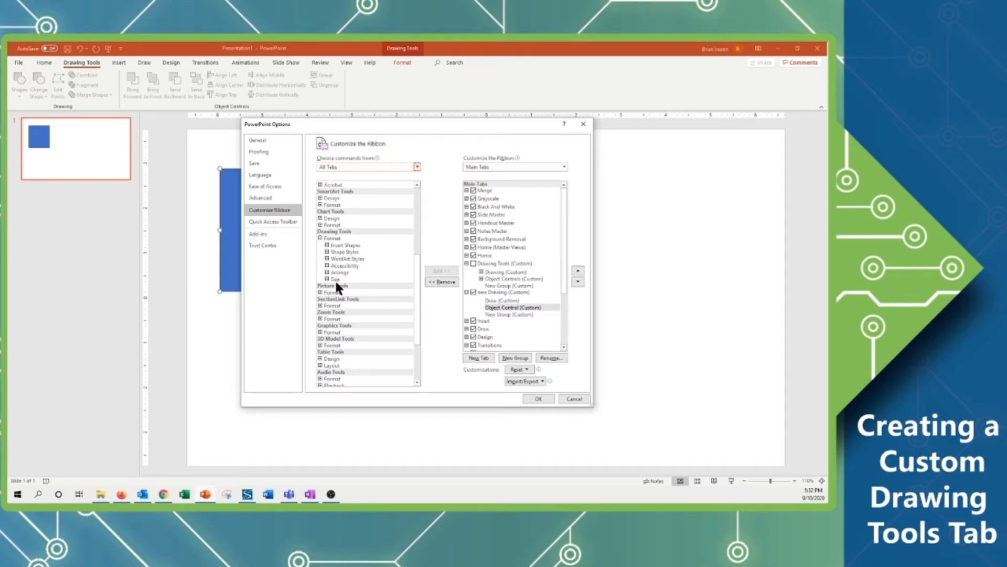
{"action": "left_click", "coordinate": [327, 245]}
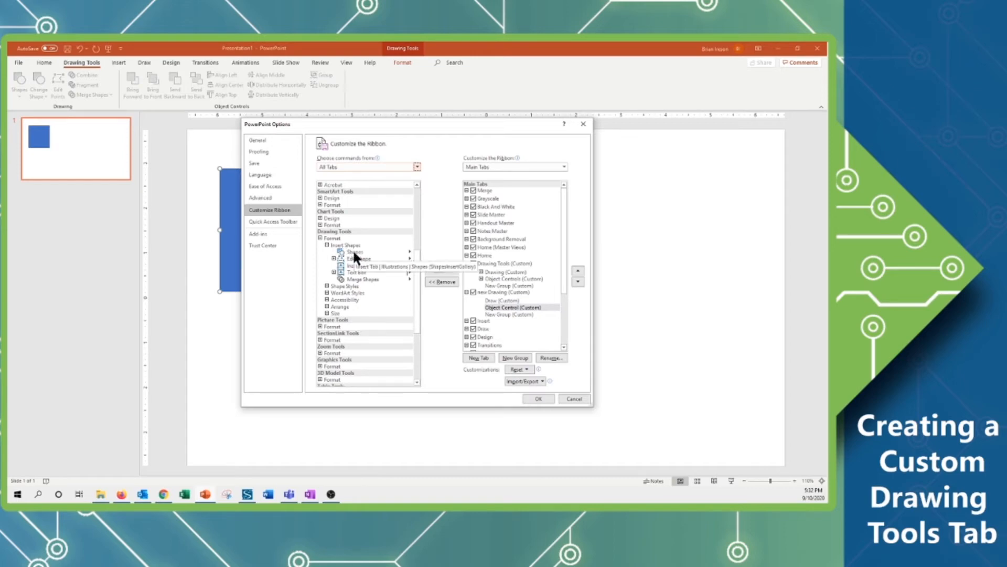
{"action": "mouse_move", "coordinate": [354, 252]}
{"action": "left_mouse_down"}
{"action": "mouse_move", "coordinate": [454, 266]}
{"action": "mouse_move", "coordinate": [491, 305]}
{"action": "left_mouse_up"}
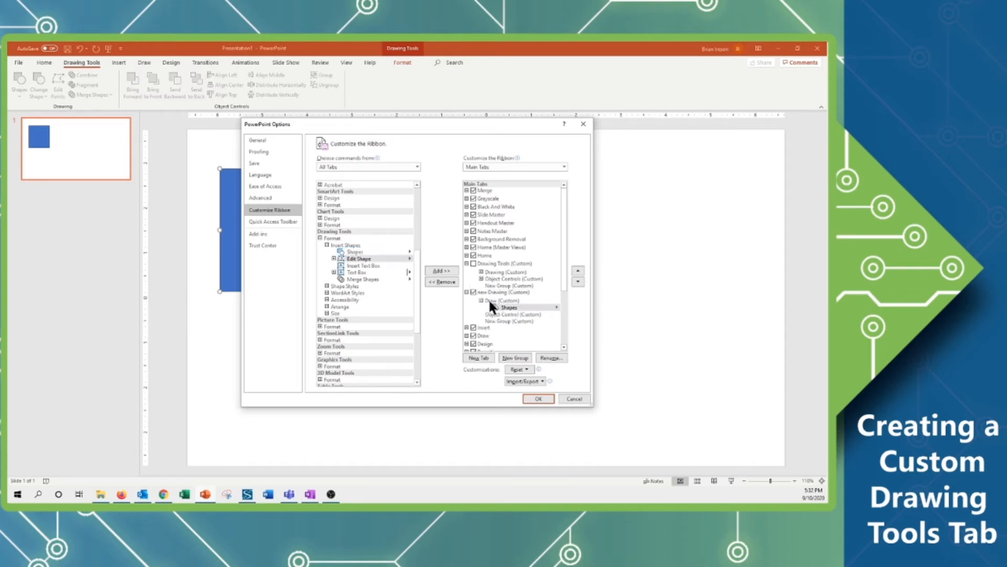
Collapse the old Drawing Tools tab's groups and add the Vertical Text Box command to the Draw group below Shapes
{"action": "left_click", "coordinate": [467, 263]}
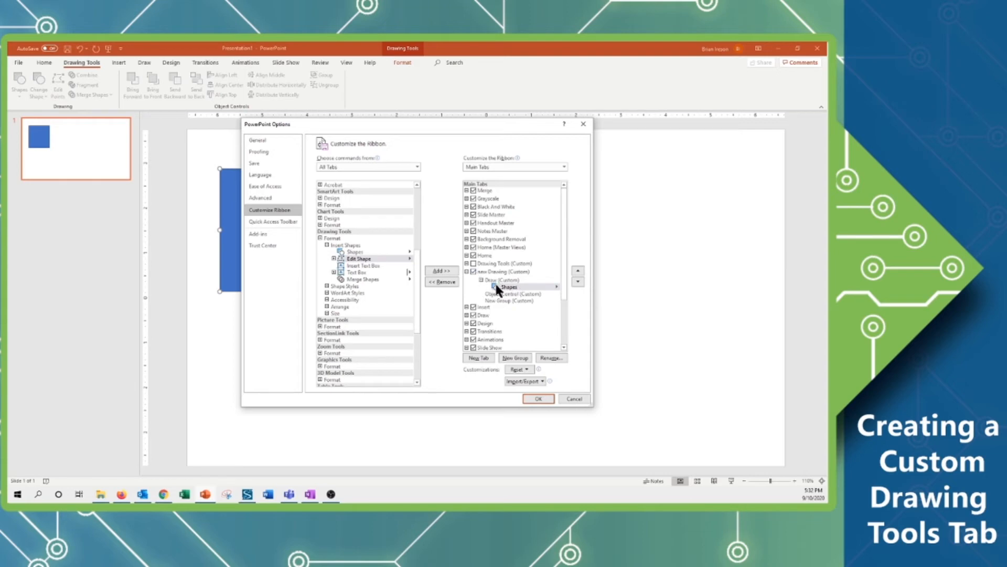
{"action": "left_click", "coordinate": [334, 271]}
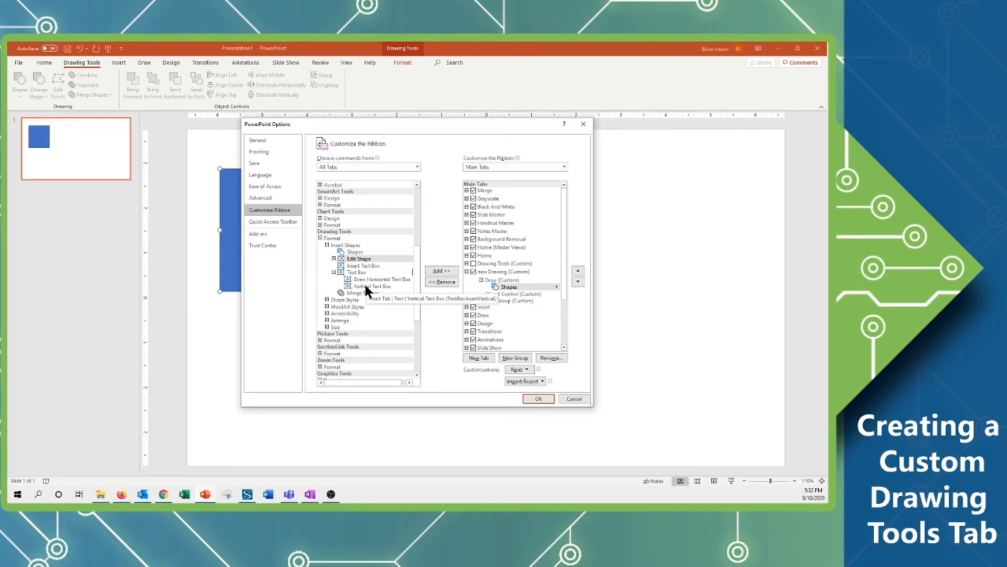
{"action": "left_click_drag", "start_coordinate": [364, 289], "coordinate": [509, 292]}
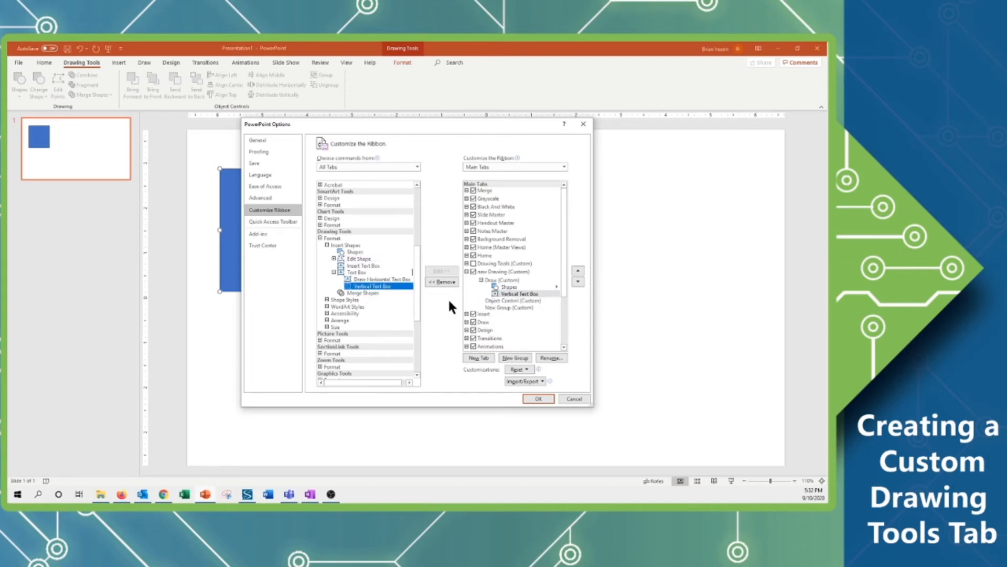
Add the Merge Shapes command to the Draw group below Vertical Text Box
{"action": "left_click", "coordinate": [333, 272]}
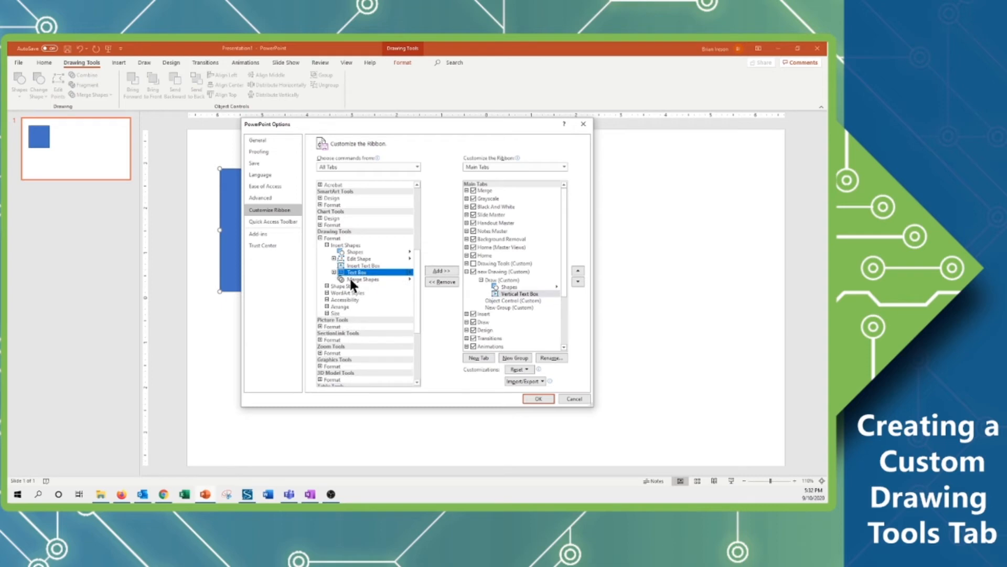
{"action": "left_click_drag", "start_coordinate": [351, 279], "coordinate": [508, 300]}
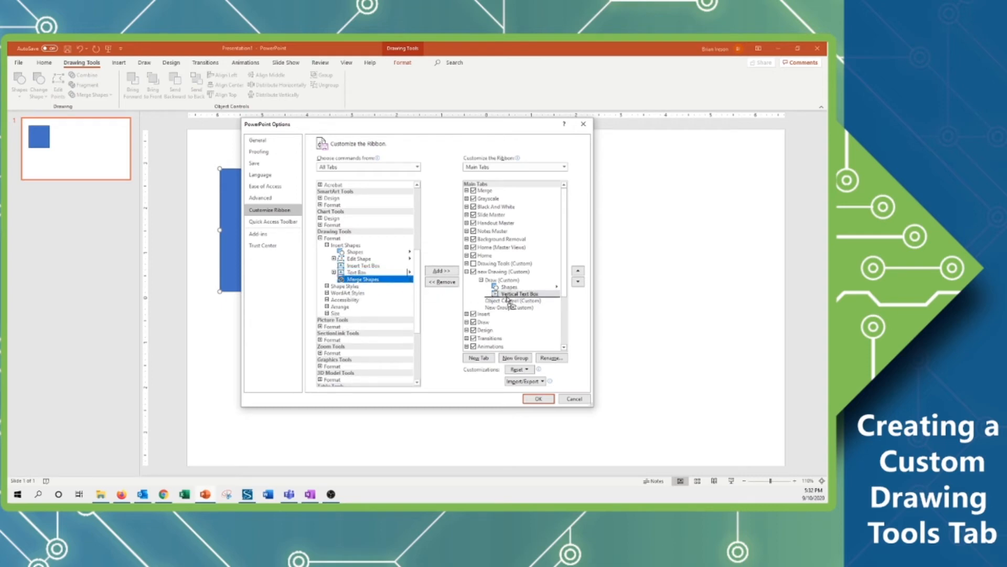
{"action": "left_click_drag", "start_coordinate": [507, 298], "coordinate": [506, 296]}
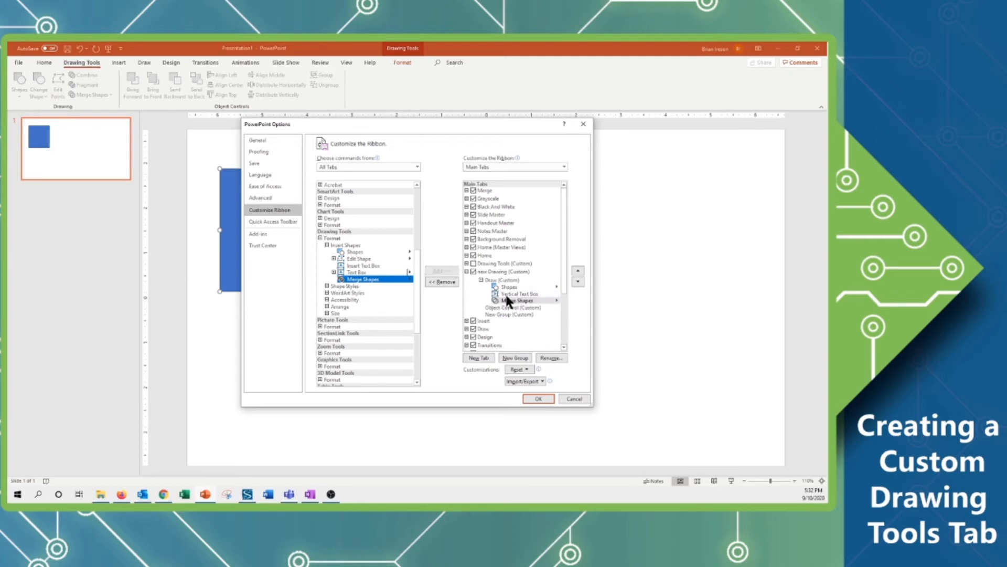
Add the Edit Shape commands Change Shape and Edit Points to the Draw group, between Shapes and Vertical Text Box
{"action": "left_click", "coordinate": [334, 257]}
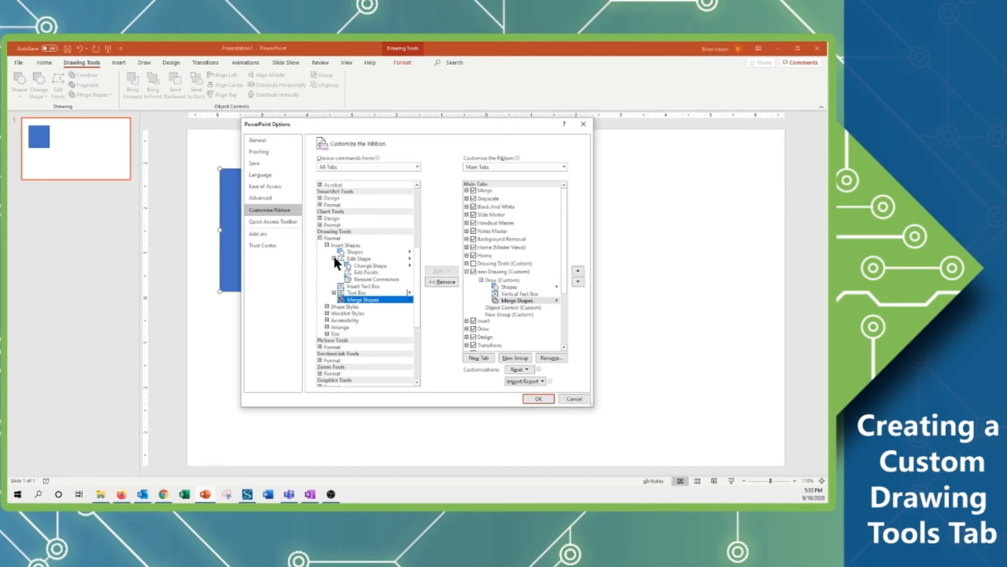
{"action": "double_click", "coordinate": [362, 266]}
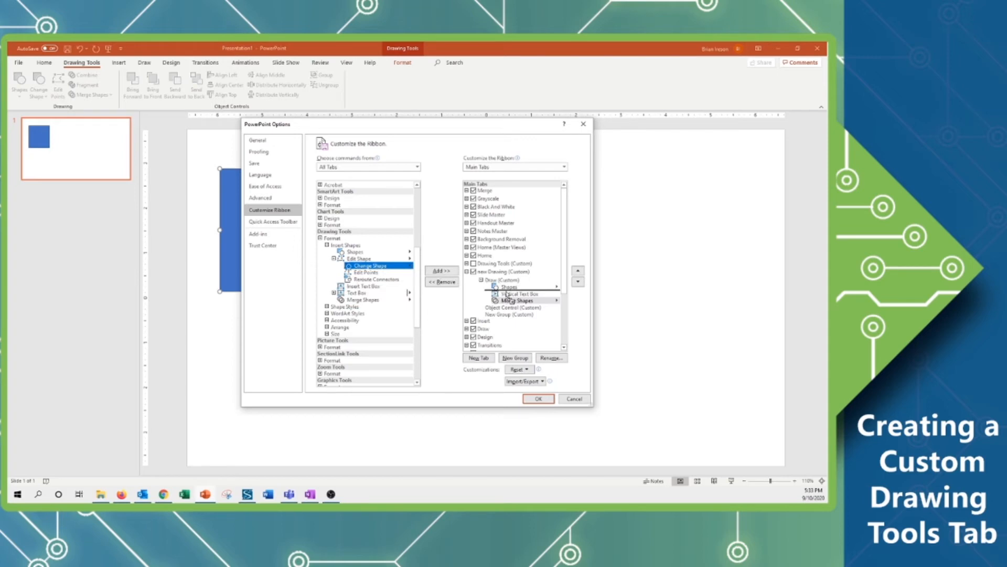
{"action": "left_click", "coordinate": [370, 273]}
{"action": "double_click", "coordinate": [371, 272]}
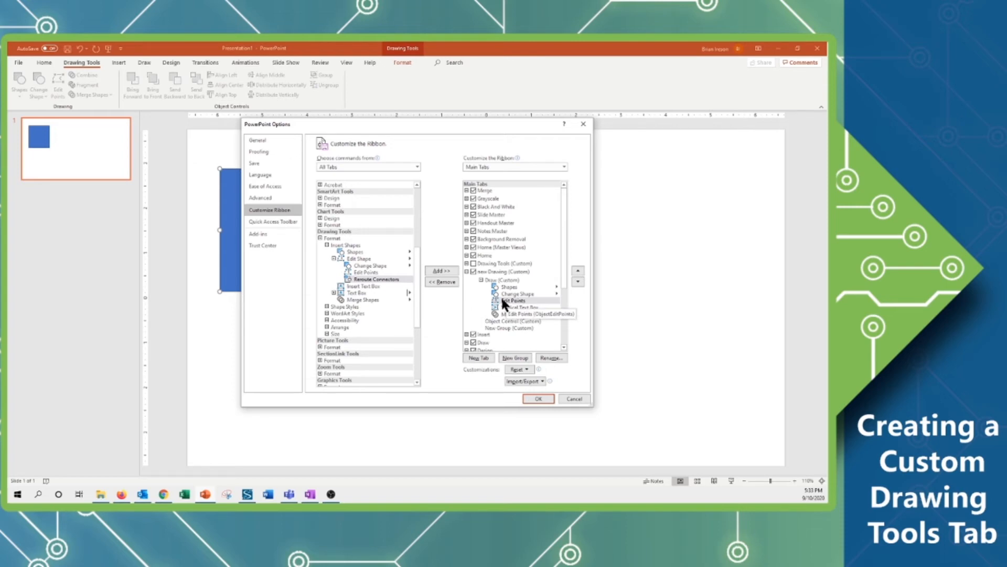
Add the Arrange commands Bring to Front, Bring Forward, Send Backward and Send to Back, in that order, to the Object Control group
{"action": "left_click", "coordinate": [331, 256]}
{"action": "left_click", "coordinate": [327, 245]}
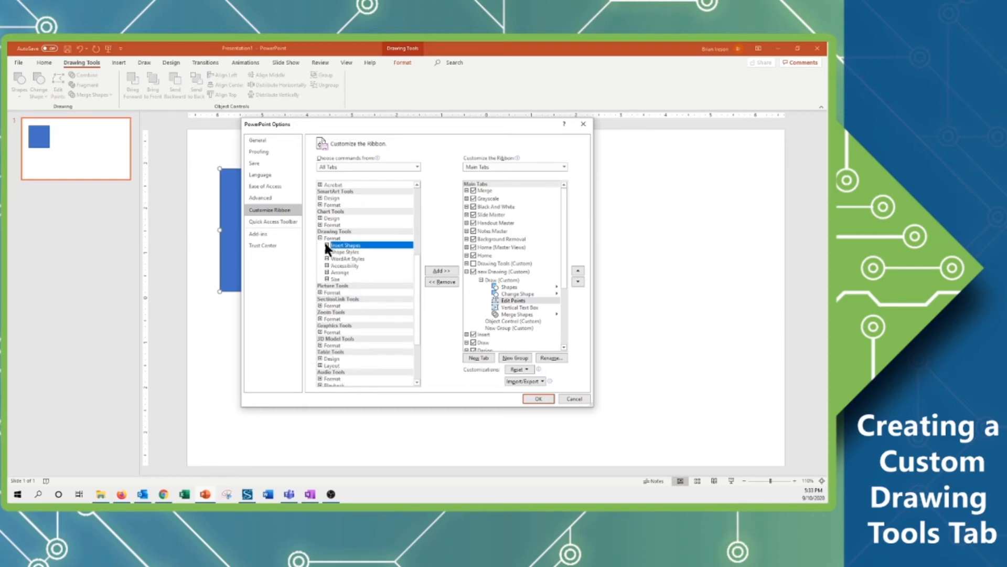
{"action": "left_click", "coordinate": [327, 272]}
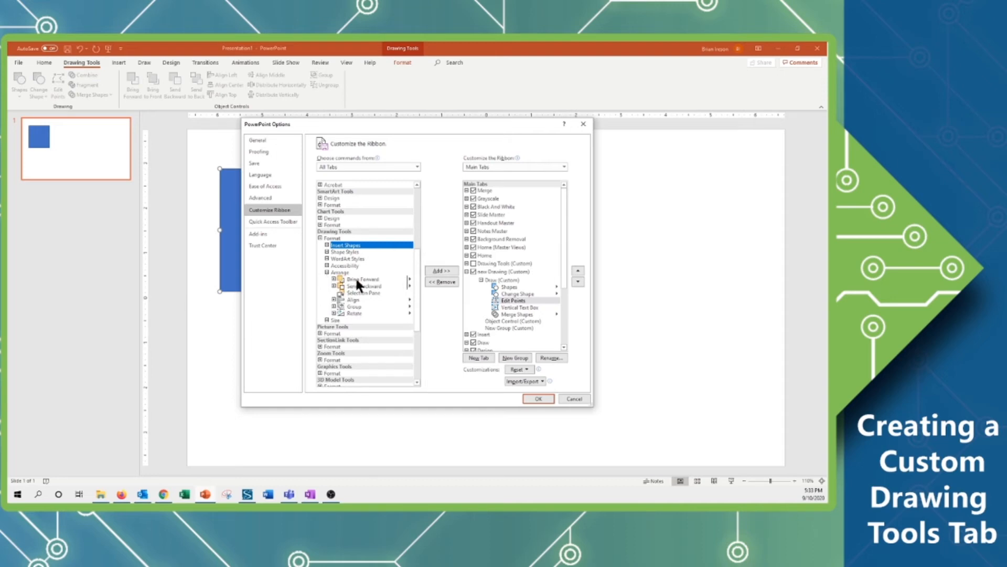
{"action": "left_click", "coordinate": [333, 279]}
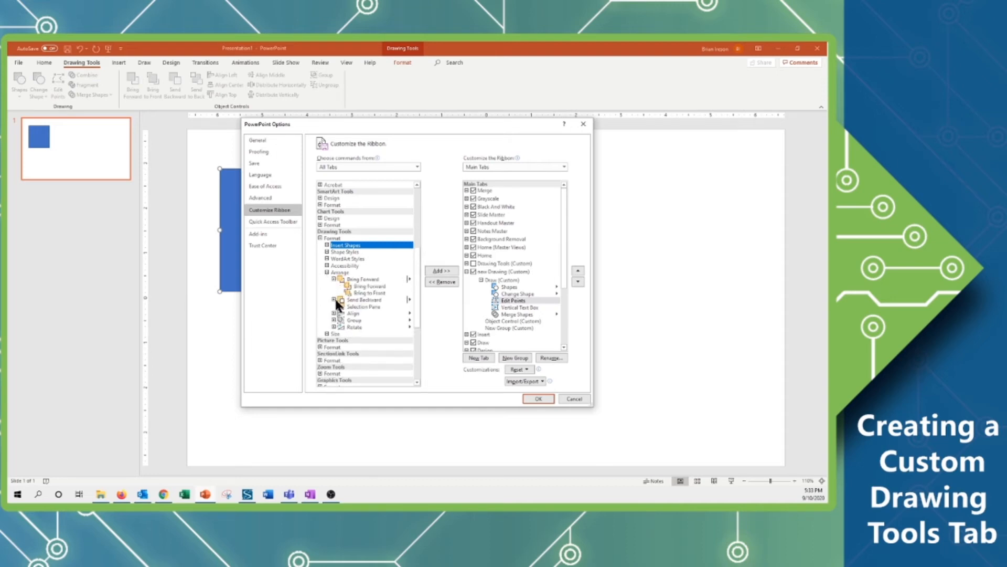
{"action": "left_click", "coordinate": [333, 299]}
{"action": "left_click_drag", "start_coordinate": [370, 286], "coordinate": [508, 323]}
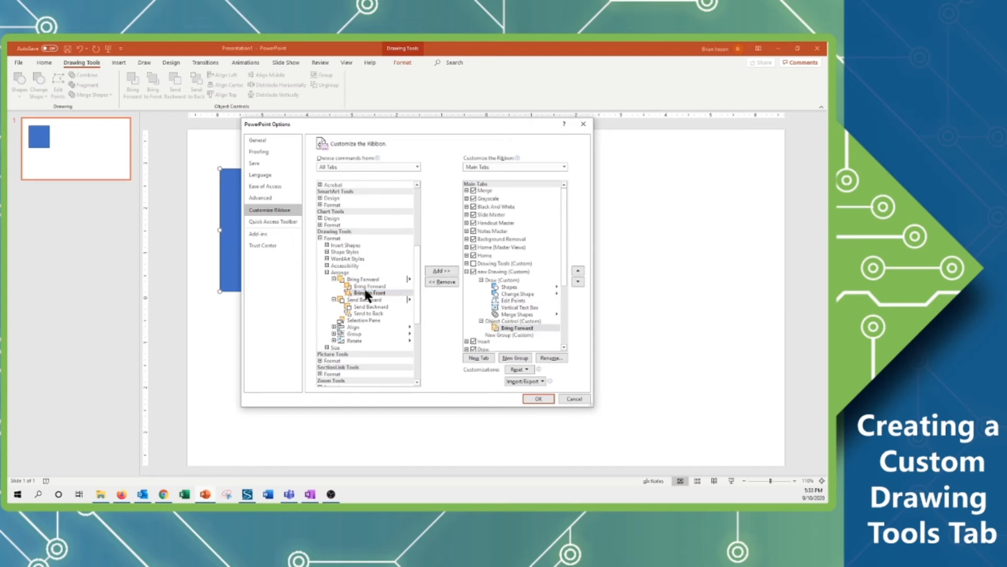
{"action": "left_click_drag", "start_coordinate": [366, 293], "coordinate": [511, 326]}
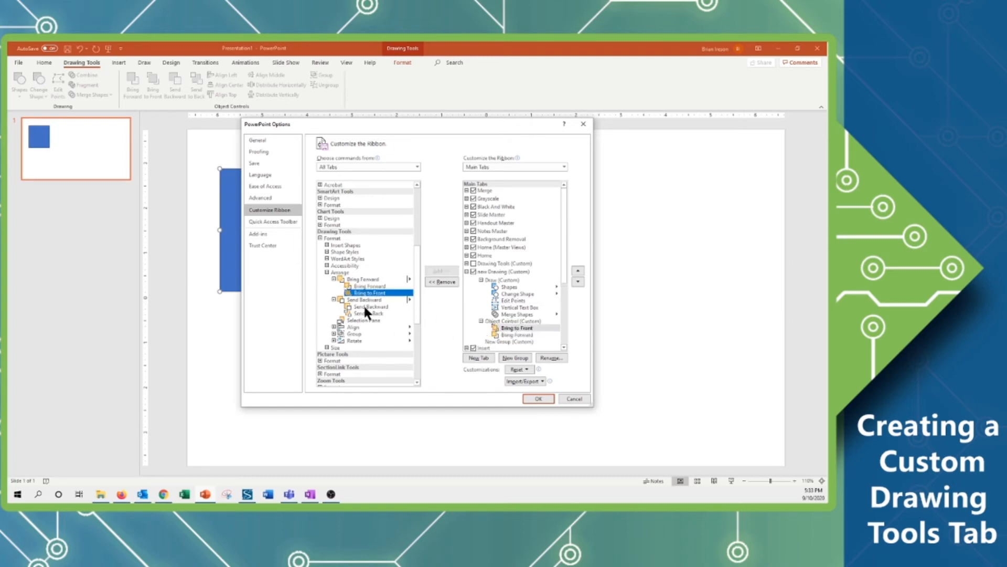
{"action": "left_click_drag", "start_coordinate": [366, 306], "coordinate": [508, 314]}
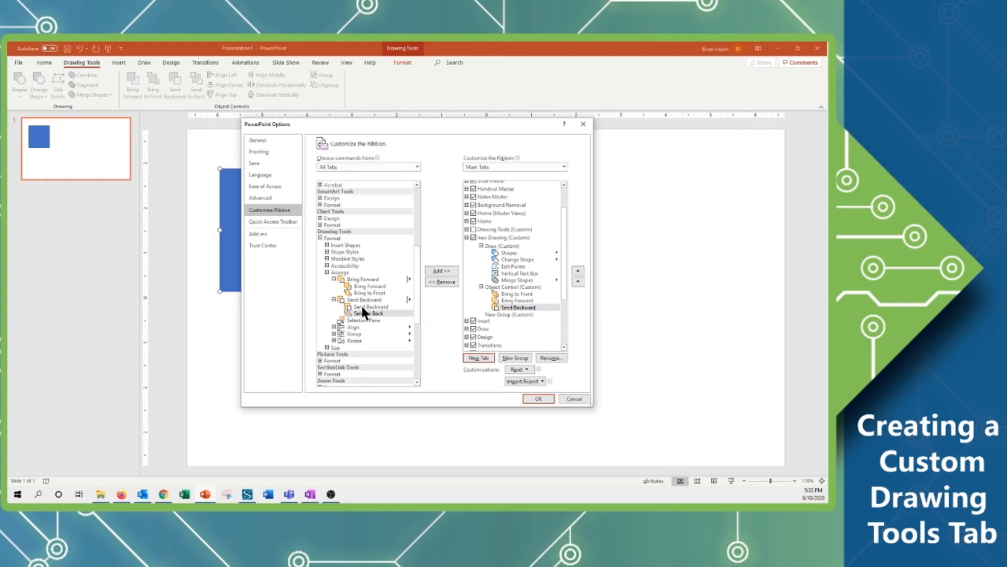
{"action": "double_click", "coordinate": [367, 313]}
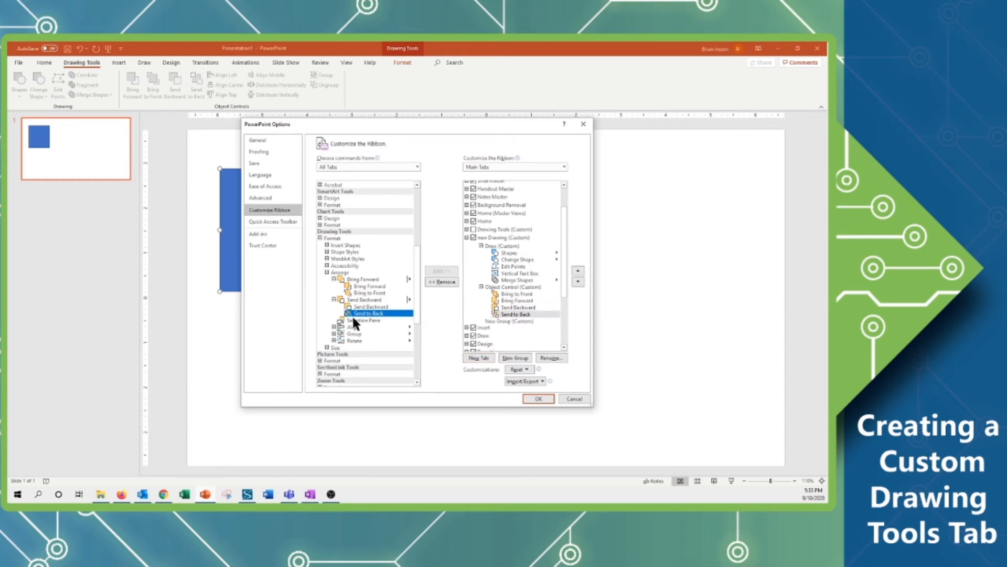
Add the Align commands Align Center, Align Left, Align Middle and Align Top to the Object Control group below Send to Back
{"action": "left_click", "coordinate": [334, 327]}
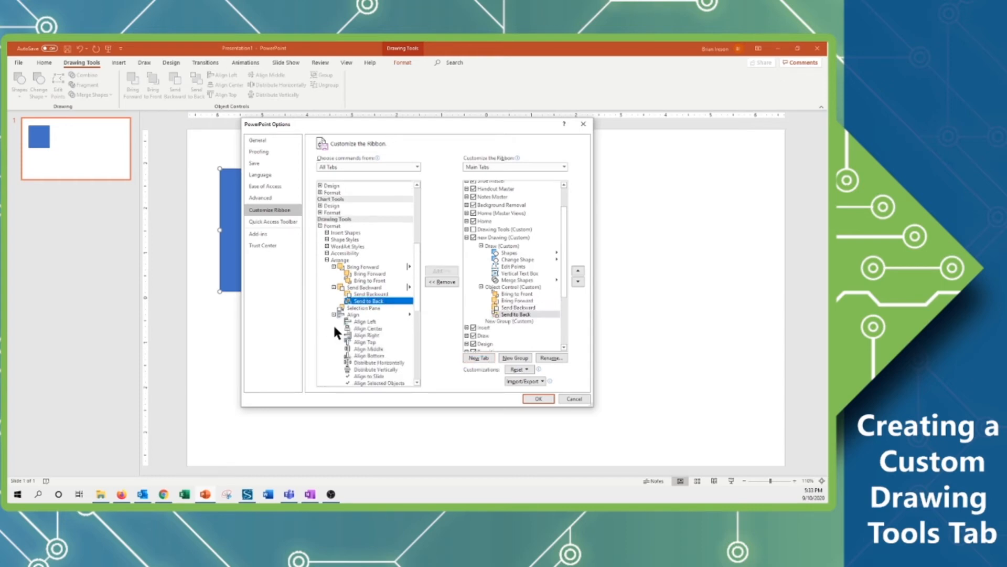
{"action": "left_click_drag", "start_coordinate": [415, 301], "coordinate": [414, 328]}
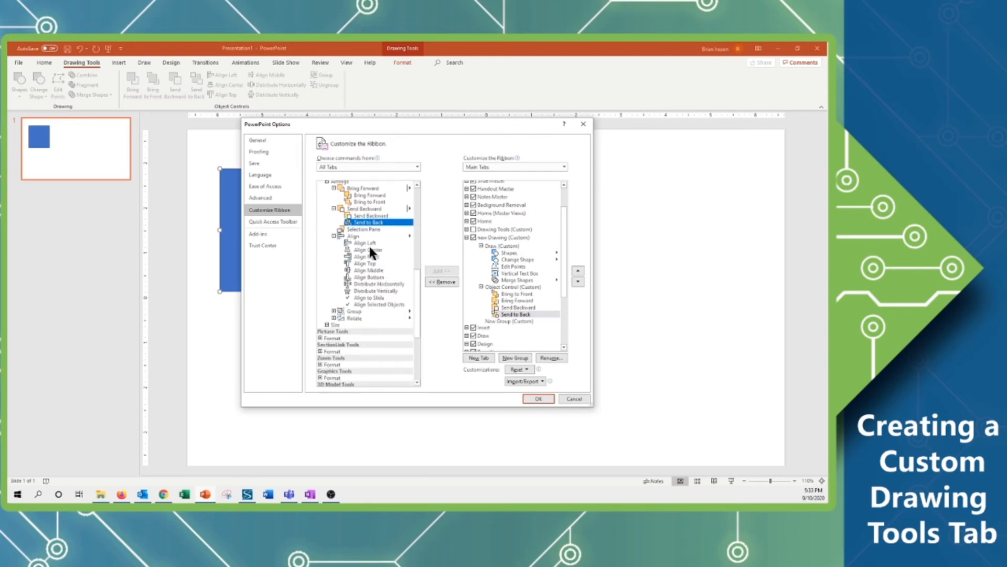
{"action": "left_click_drag", "start_coordinate": [372, 250], "coordinate": [496, 321]}
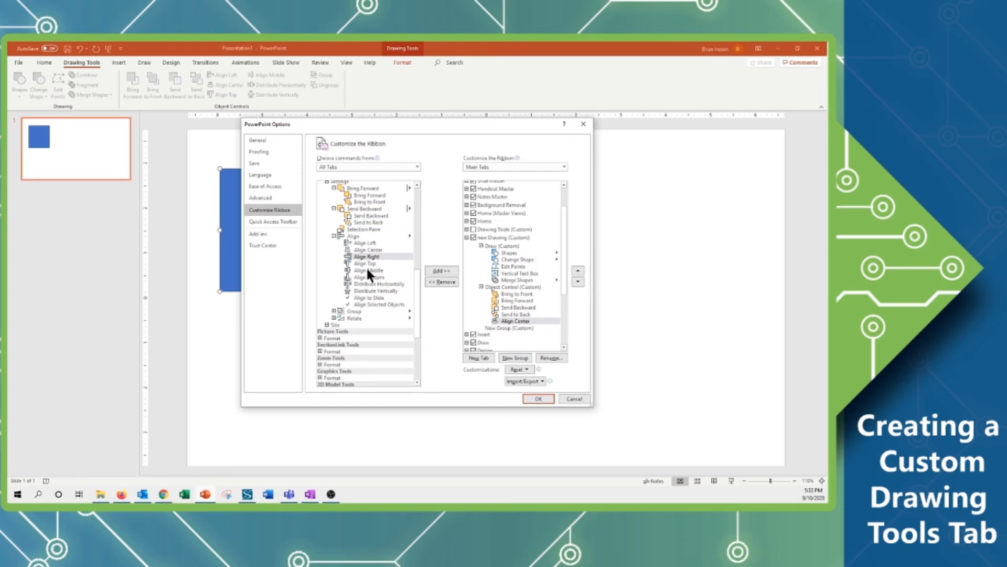
{"action": "left_click_drag", "start_coordinate": [366, 266], "coordinate": [507, 326]}
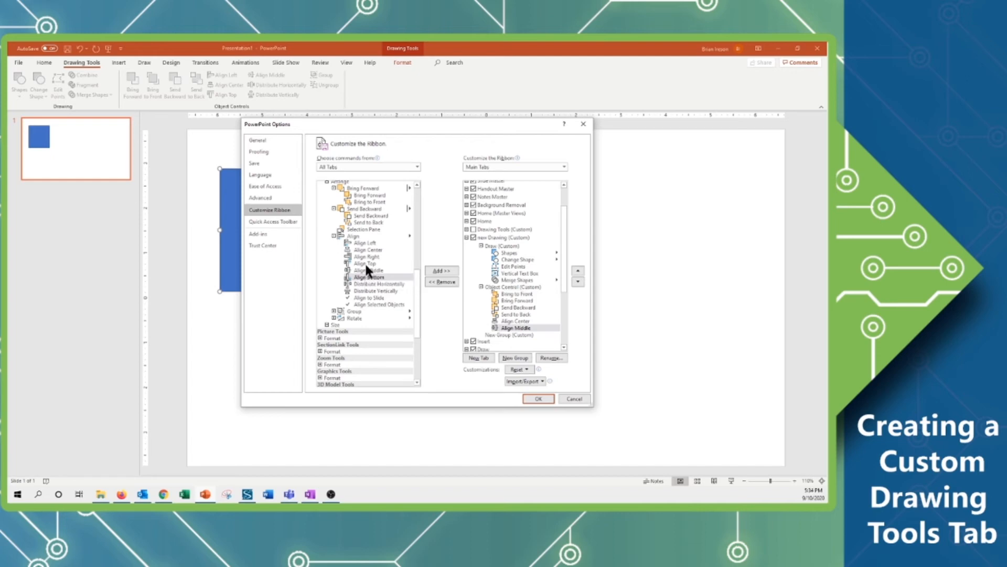
{"action": "left_click_drag", "start_coordinate": [364, 263], "coordinate": [487, 328]}
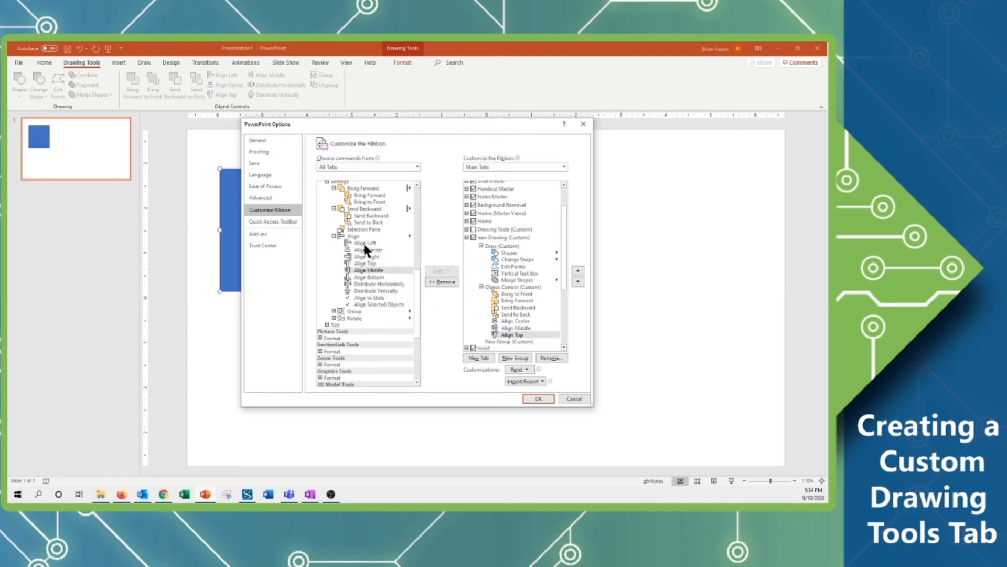
{"action": "left_click_drag", "start_coordinate": [363, 242], "coordinate": [488, 323]}
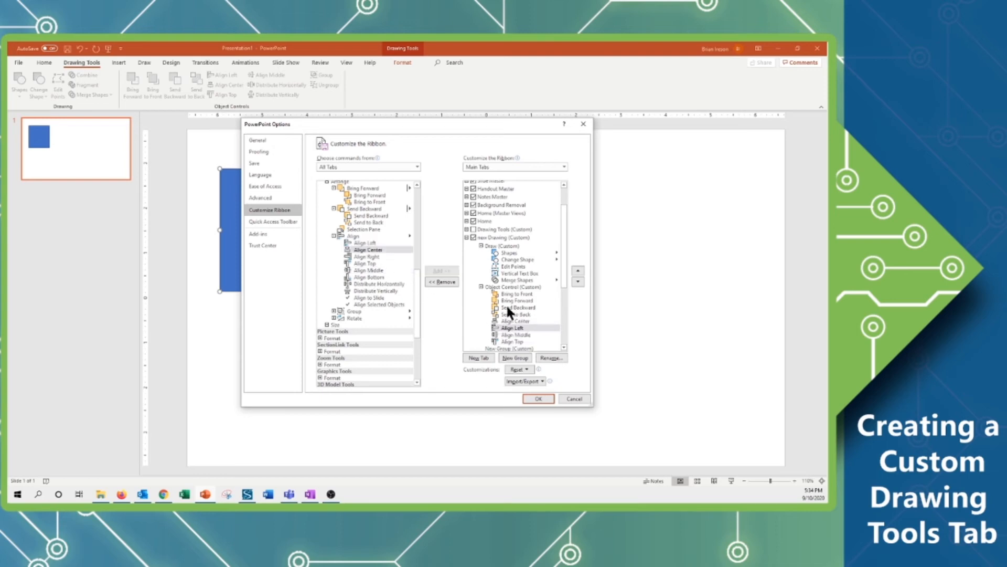
Add Distribute Horizontally and Distribute Vertically at the end of Object Control, and Align to Slide and Align Selected Objects directly below Send to Back
{"action": "left_click_drag", "start_coordinate": [562, 264], "coordinate": [566, 298]}
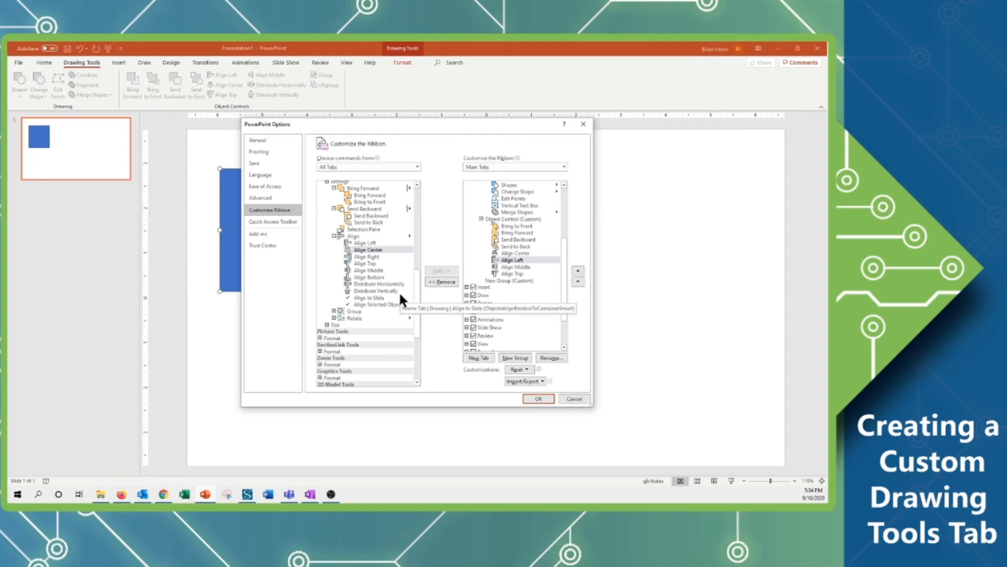
{"action": "double_click", "coordinate": [369, 284]}
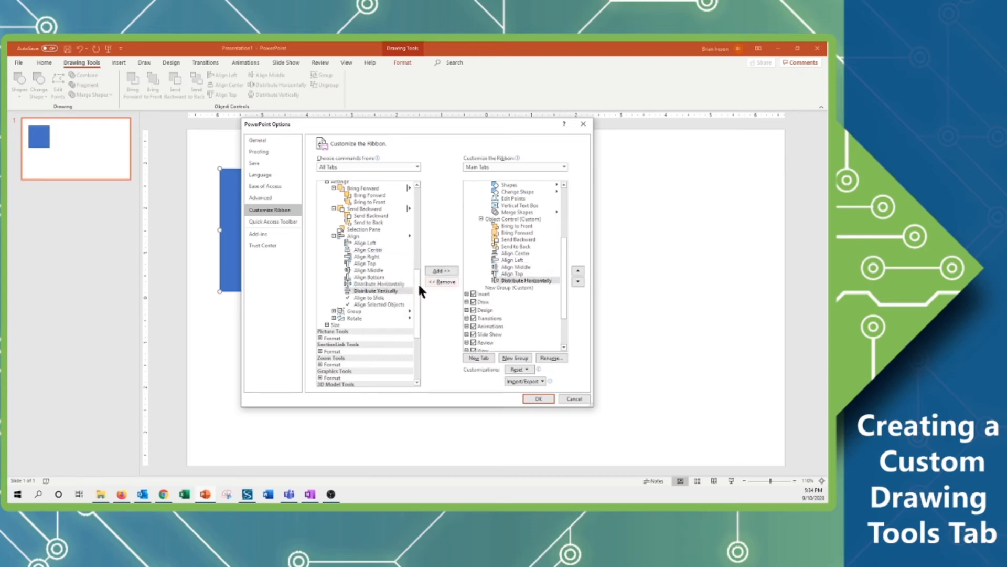
{"action": "double_click", "coordinate": [372, 290]}
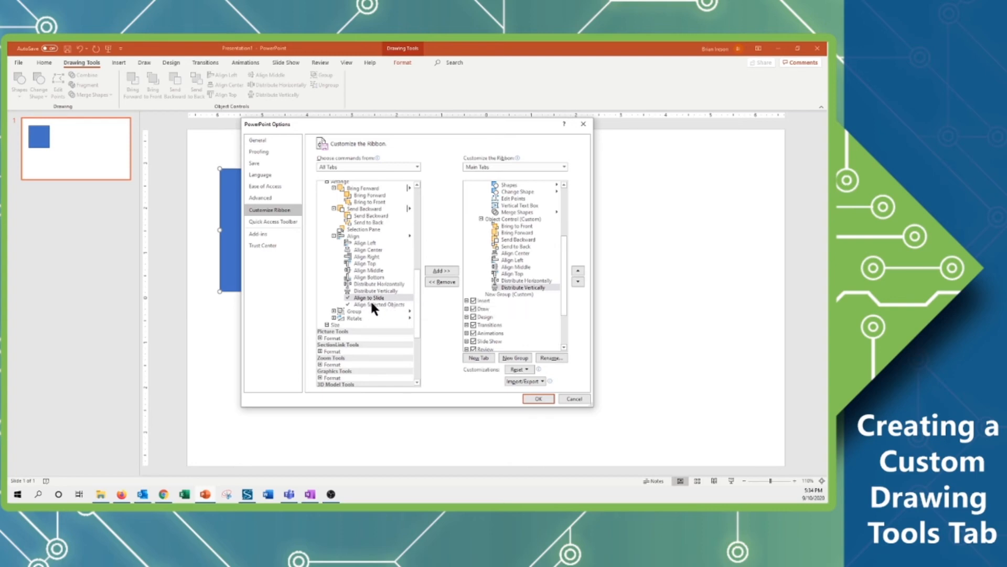
{"action": "left_click_drag", "start_coordinate": [368, 298], "coordinate": [513, 253]}
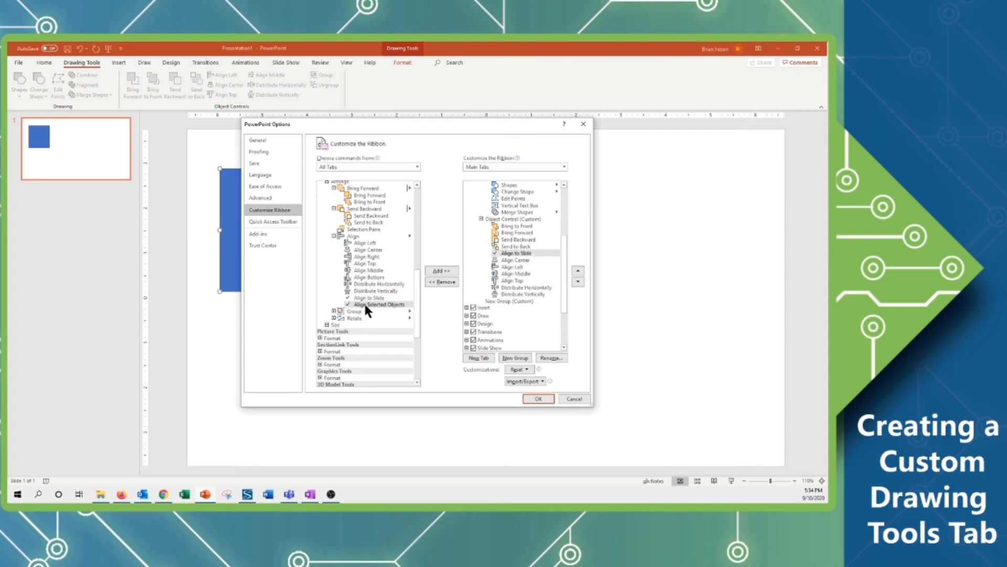
{"action": "left_click_drag", "start_coordinate": [364, 301], "coordinate": [480, 276]}
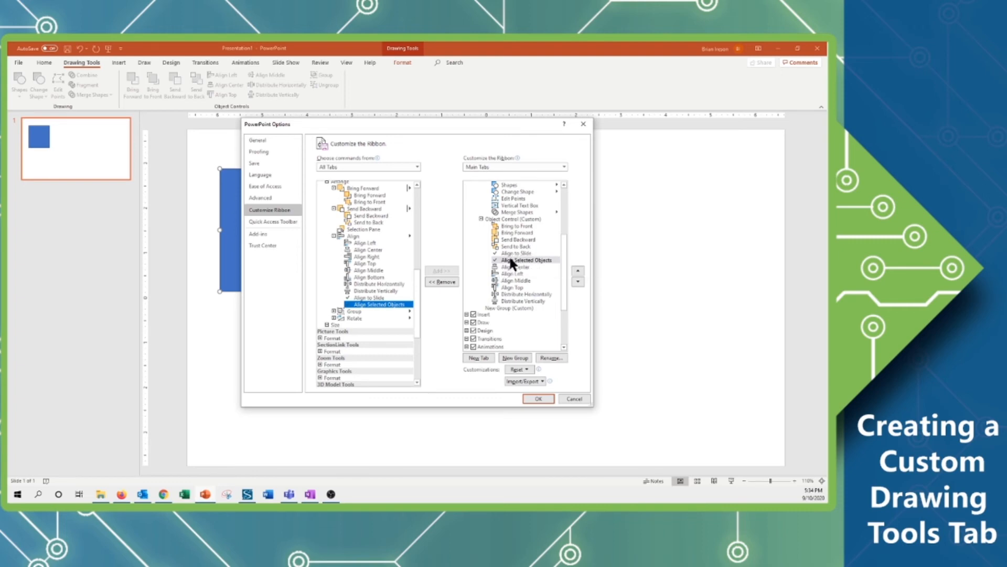
Add the Group and Ungroup commands from Arrange to the Object Control group below Distribute Vertically
{"action": "left_click", "coordinate": [334, 236]}
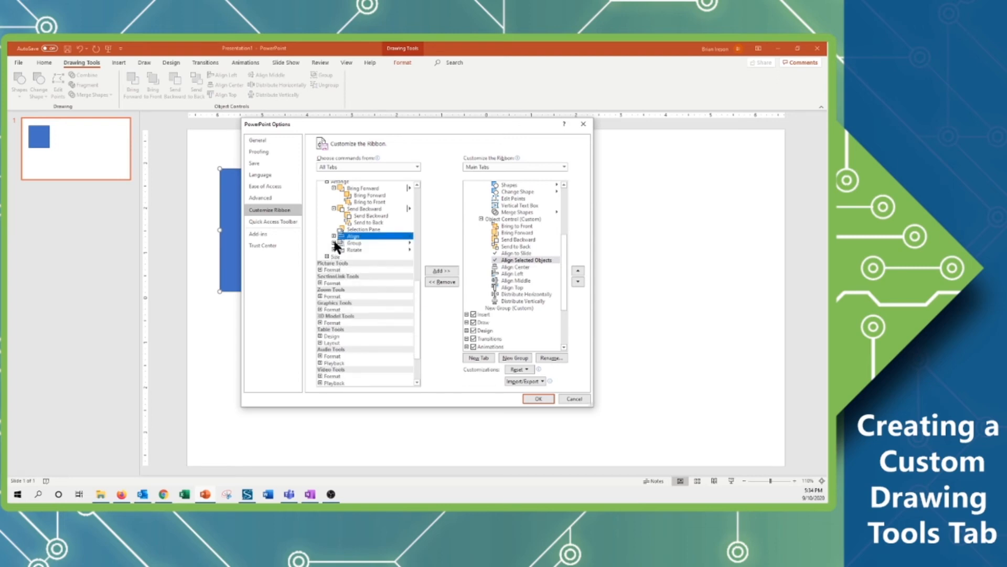
{"action": "left_click", "coordinate": [334, 243]}
{"action": "left_click_drag", "start_coordinate": [361, 253], "coordinate": [500, 310]}
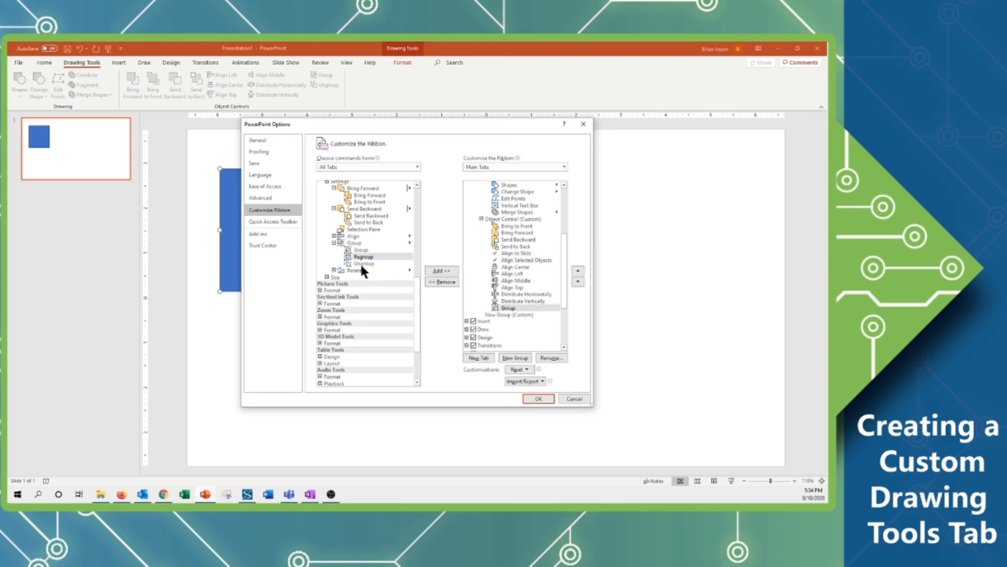
{"action": "left_click_drag", "start_coordinate": [361, 263], "coordinate": [510, 310]}
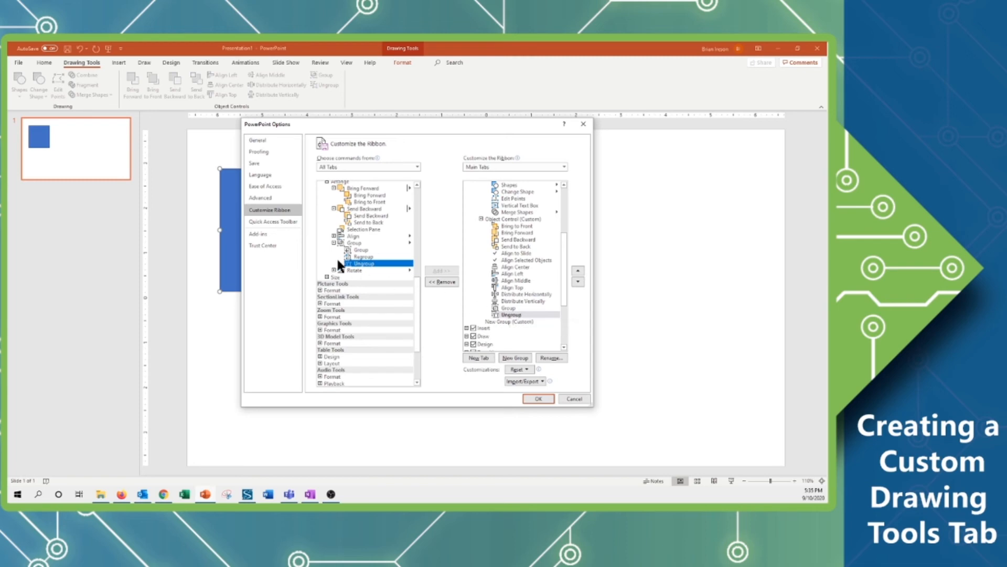
Collapse the Arrange commands and add Alt Text from Accessibility to the unnamed third group of the new Drawing tab
{"action": "left_click", "coordinate": [334, 242]}
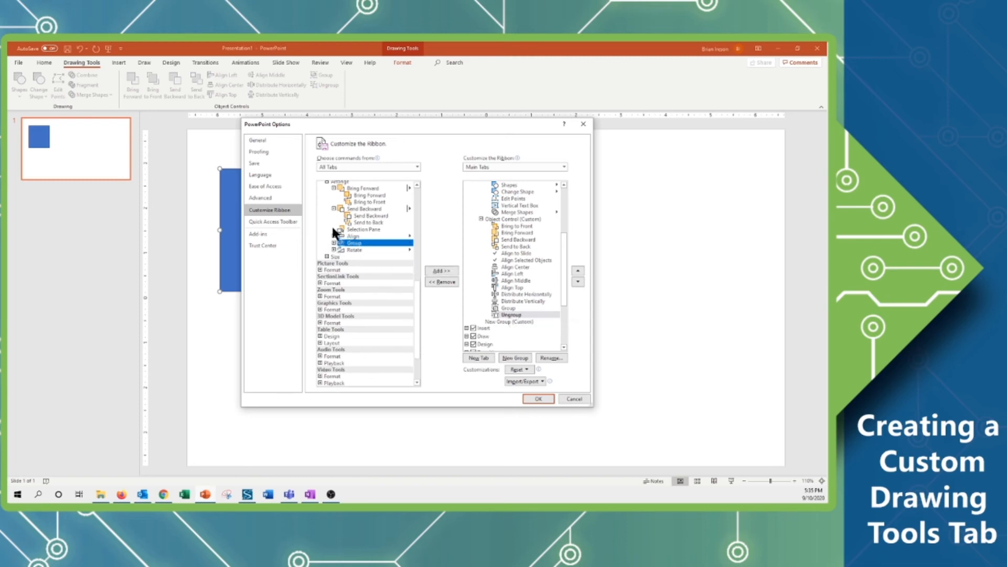
{"action": "left_click", "coordinate": [328, 182]}
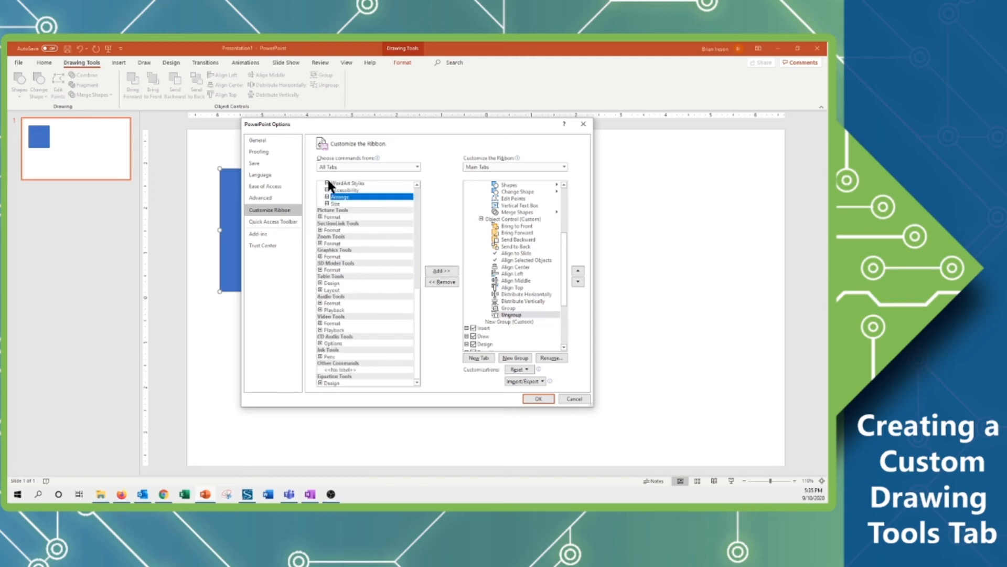
{"action": "scroll", "coordinate": [330, 216], "scroll_direction": "up", "scroll_amount": 1}
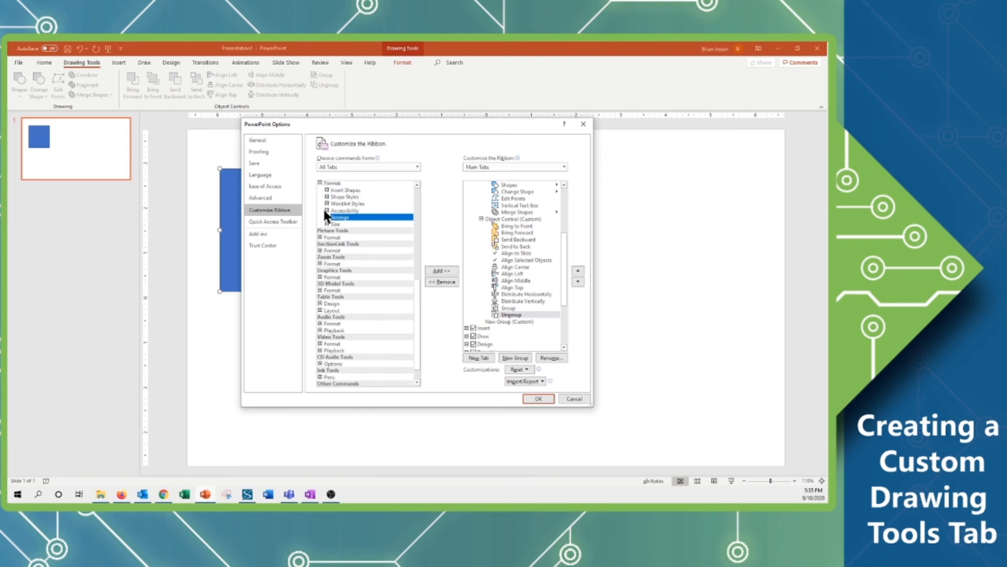
{"action": "left_click", "coordinate": [327, 210]}
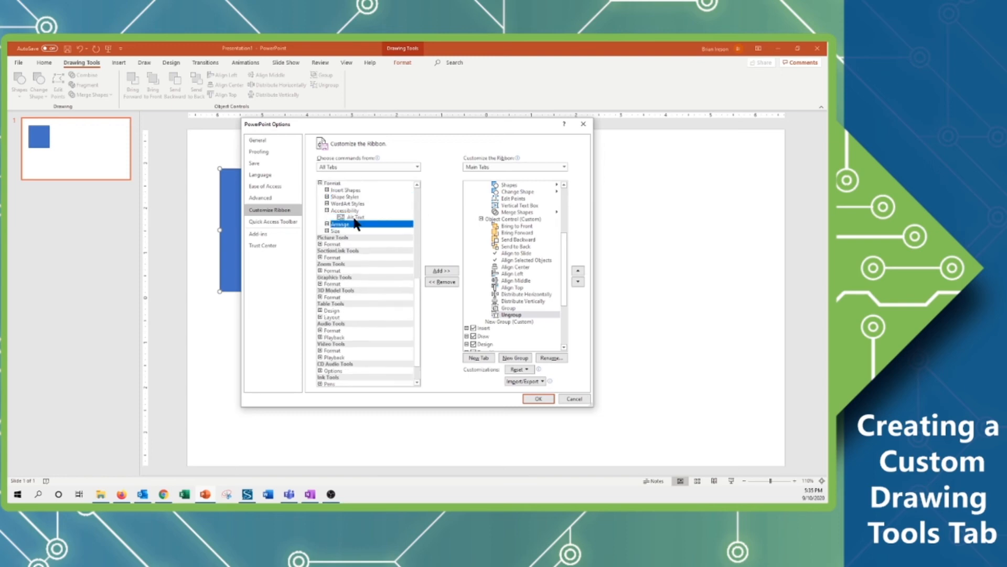
{"action": "left_click_drag", "start_coordinate": [357, 220], "coordinate": [507, 324]}
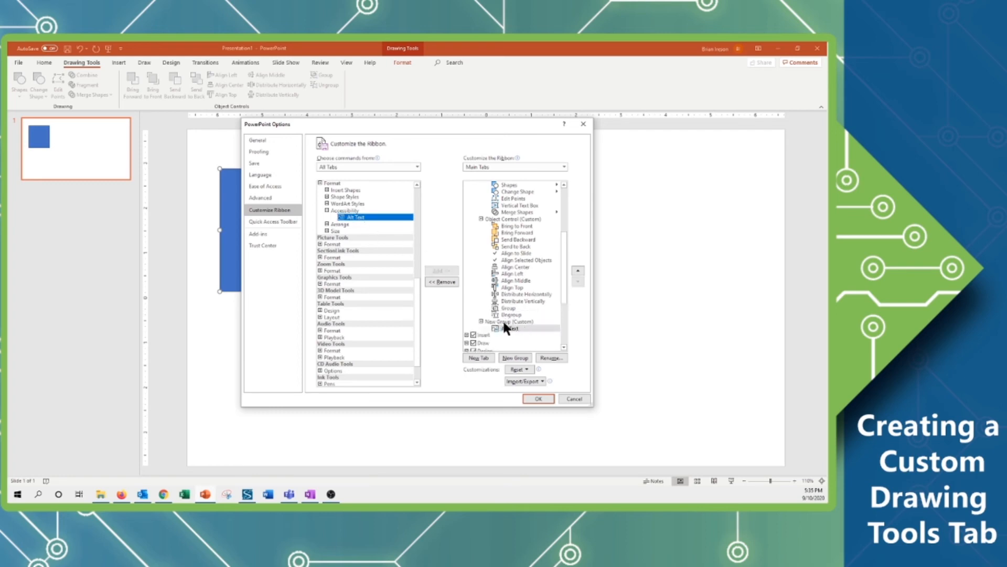
Rename the third group of the new Drawing tab, which holds Alt Text, as "ADA"
{"action": "right_click", "coordinate": [501, 317]}
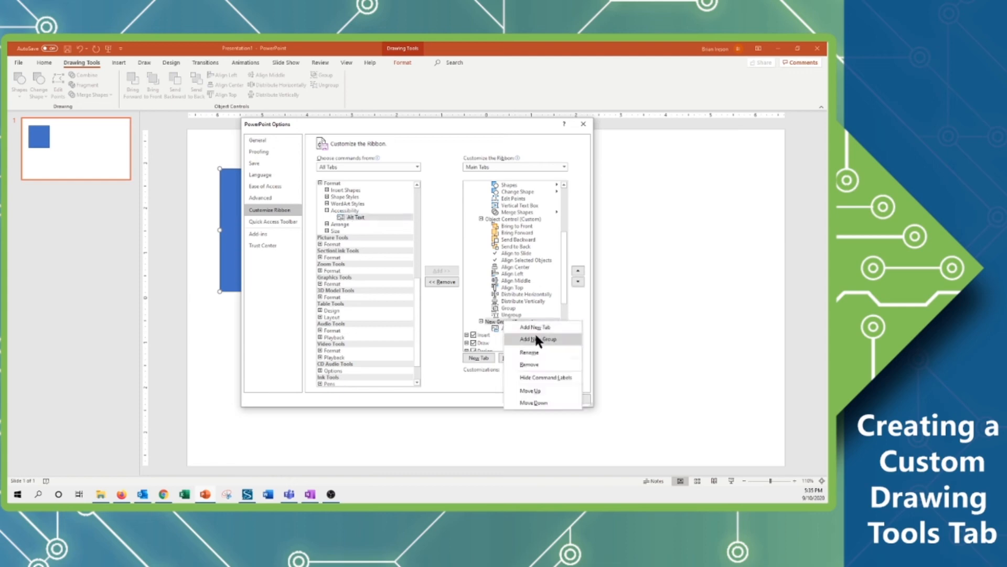
{"action": "left_click", "coordinate": [538, 351]}
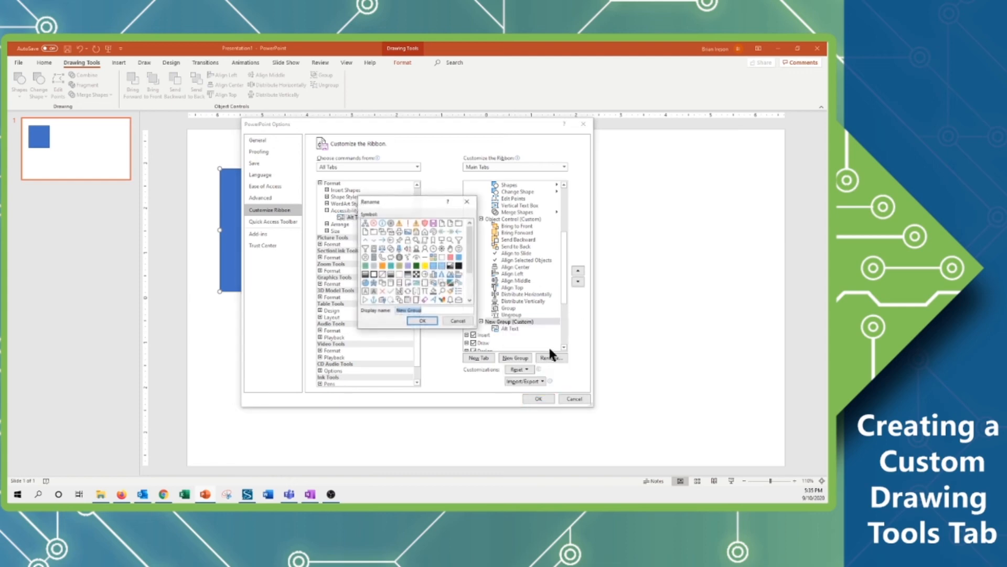
{"action": "type", "text": "ADA"}
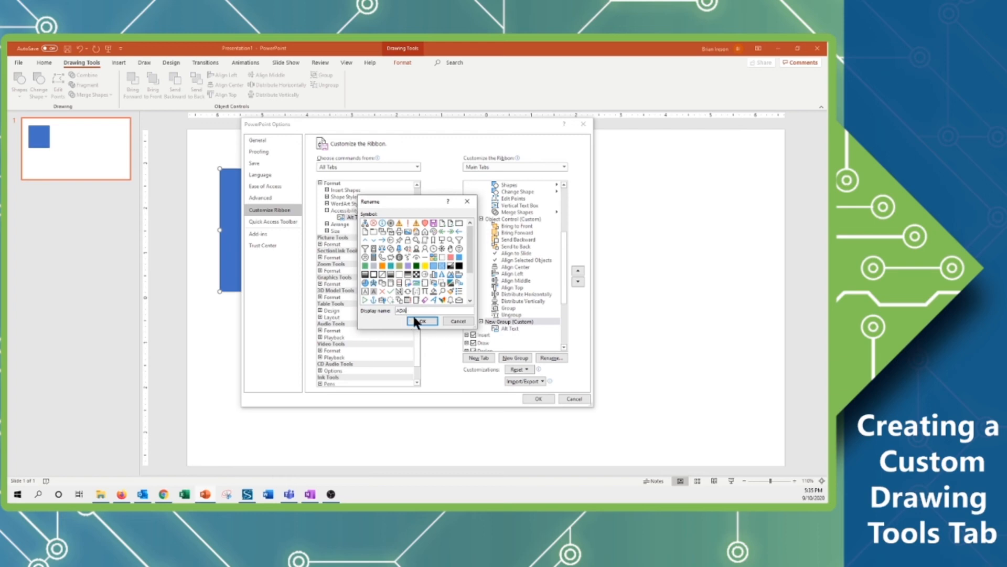
{"action": "left_click", "coordinate": [427, 321]}
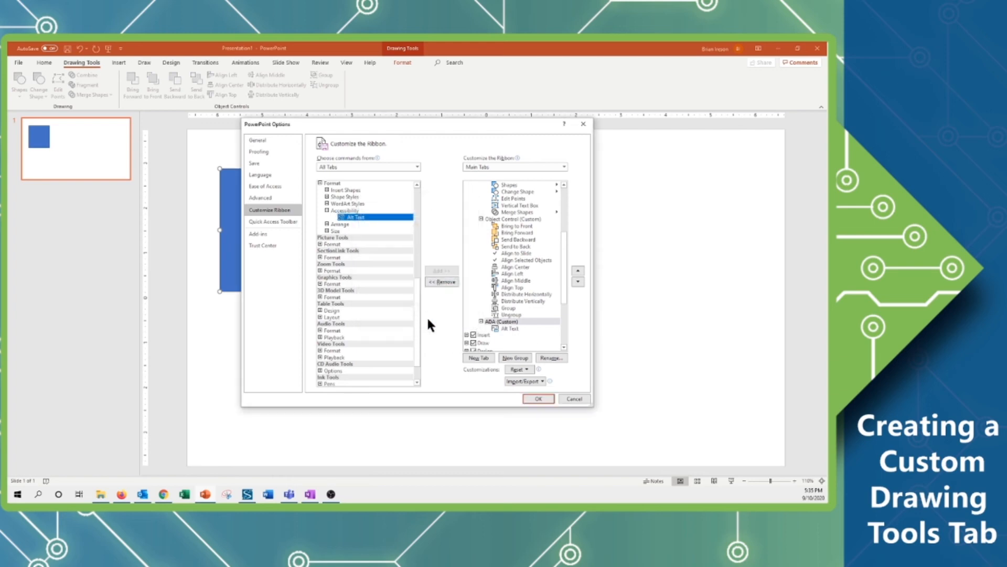
Check the import and export choices for customizations without using them, and apply the ribbon changes
{"action": "left_click", "coordinate": [519, 387]}
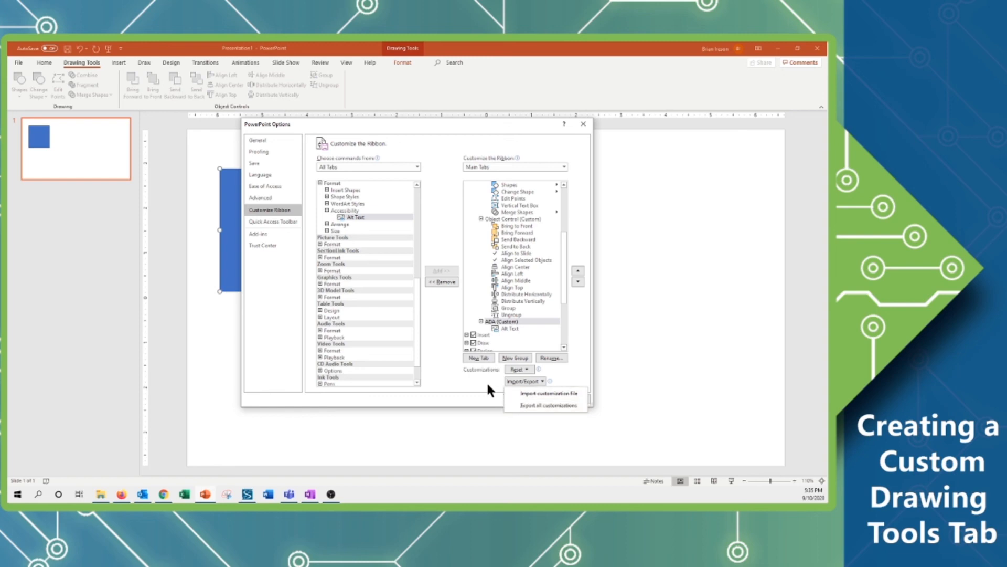
{"action": "key", "text": "Escape"}
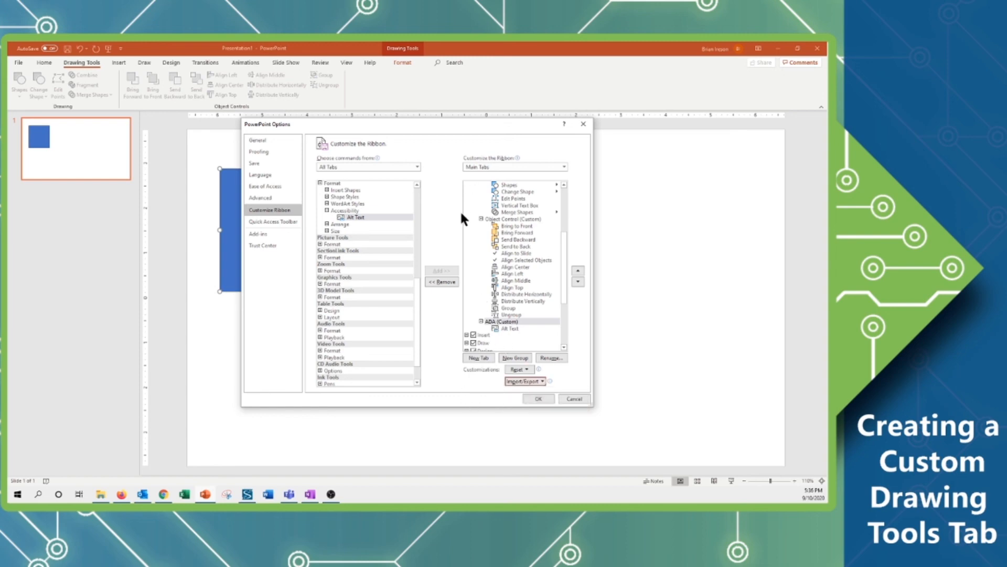
{"action": "left_click", "coordinate": [539, 399]}
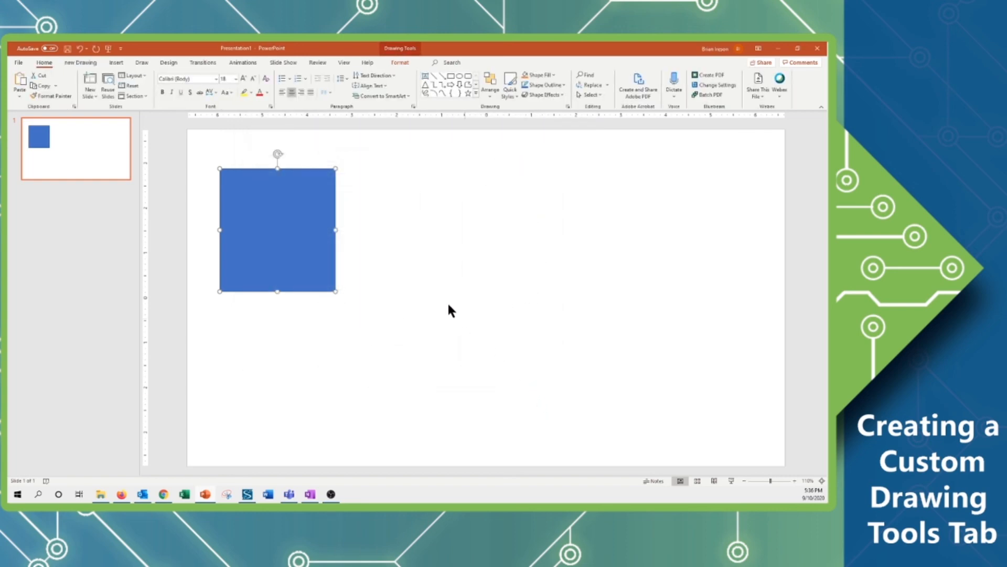